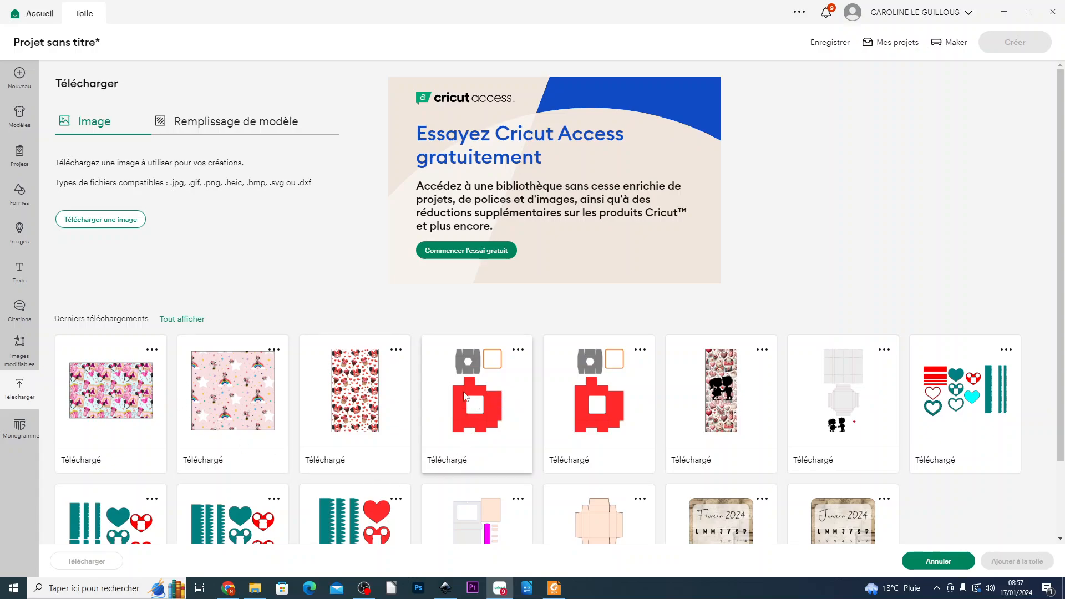
# Add the red and grey box template and the pink Minnie pattern from the recent uploads to the canvas.
pyautogui.click(488, 431)
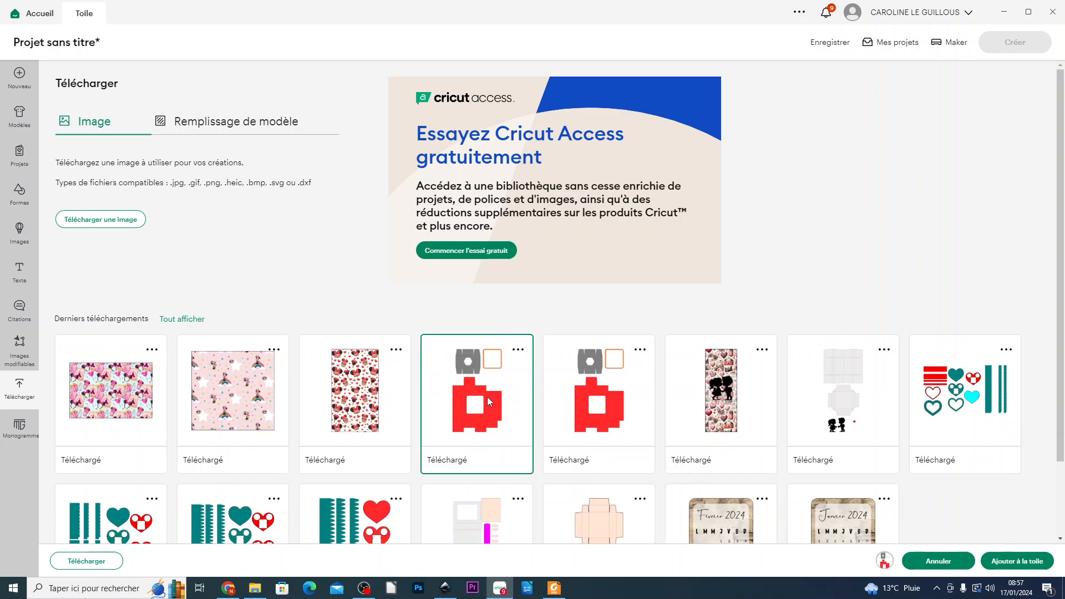
pyautogui.click(133, 410)
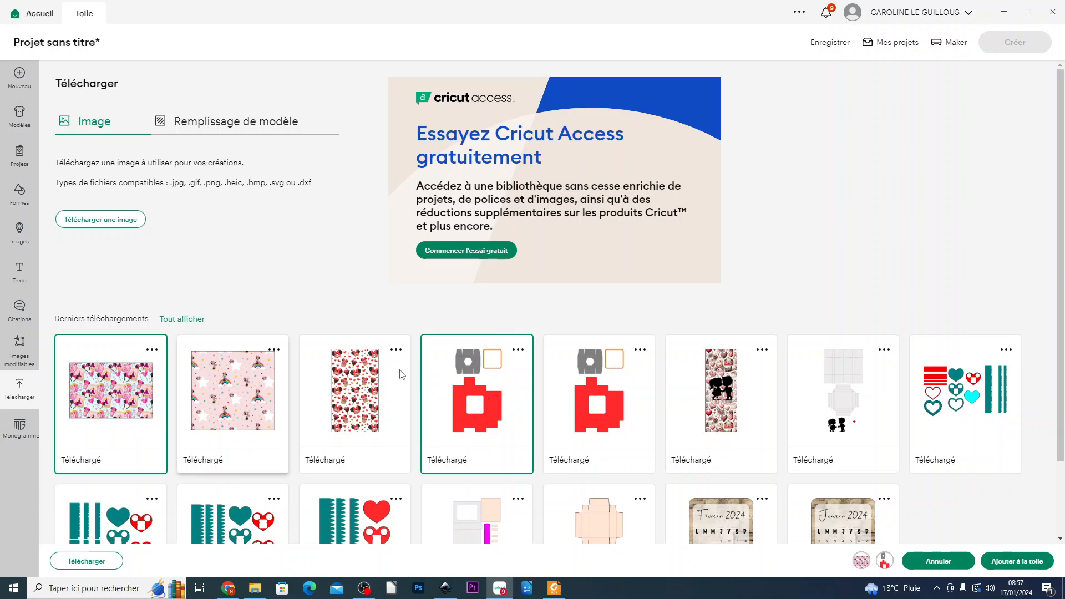
pyautogui.click(1006, 561)
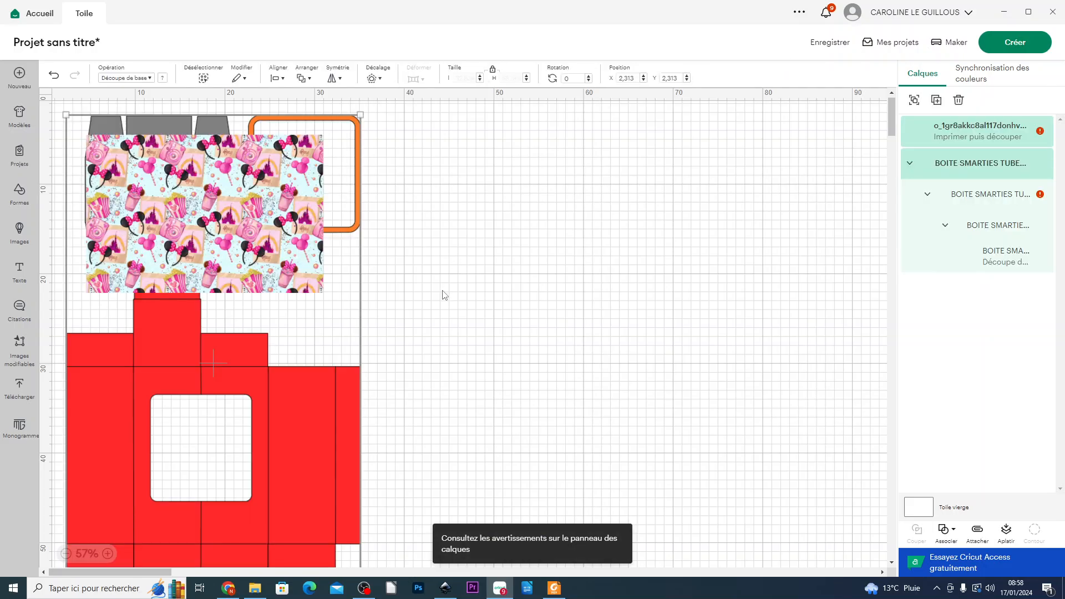
# Move the Minnie pattern clear of the box template and set the template's width to 17.5 cm.
pyautogui.moveTo(247, 233); pyautogui.dragTo(691, 305)
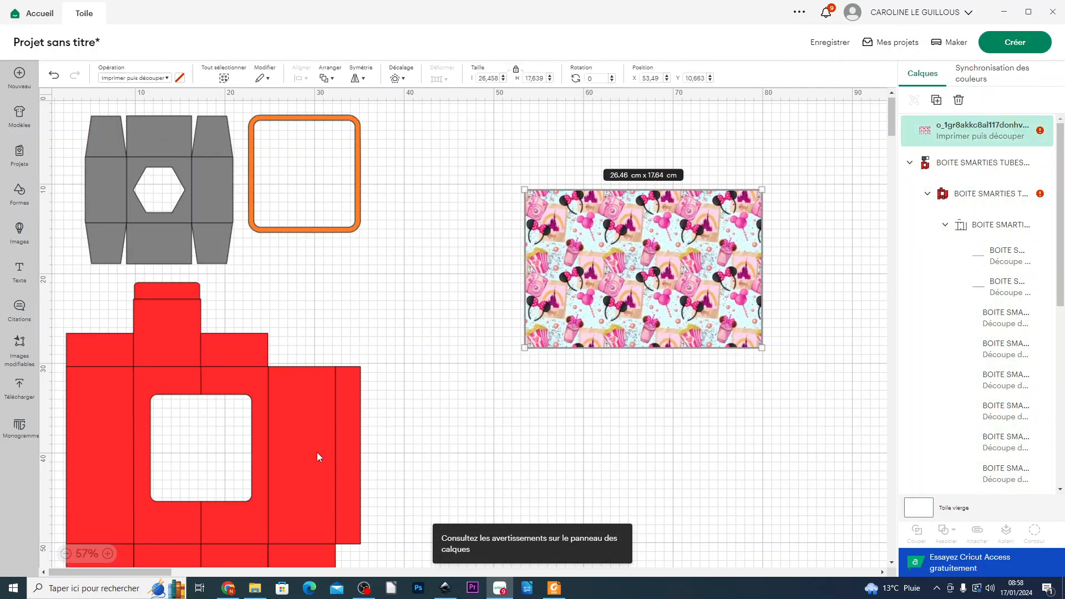
pyautogui.click(317, 451)
pyautogui.click(461, 79)
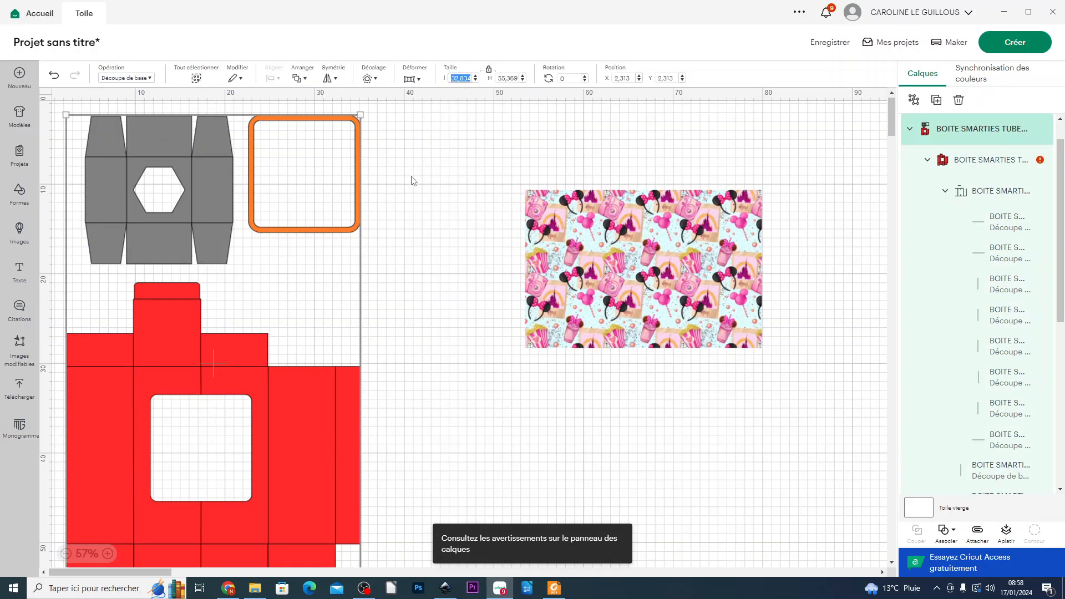
pyautogui.write('17,5')
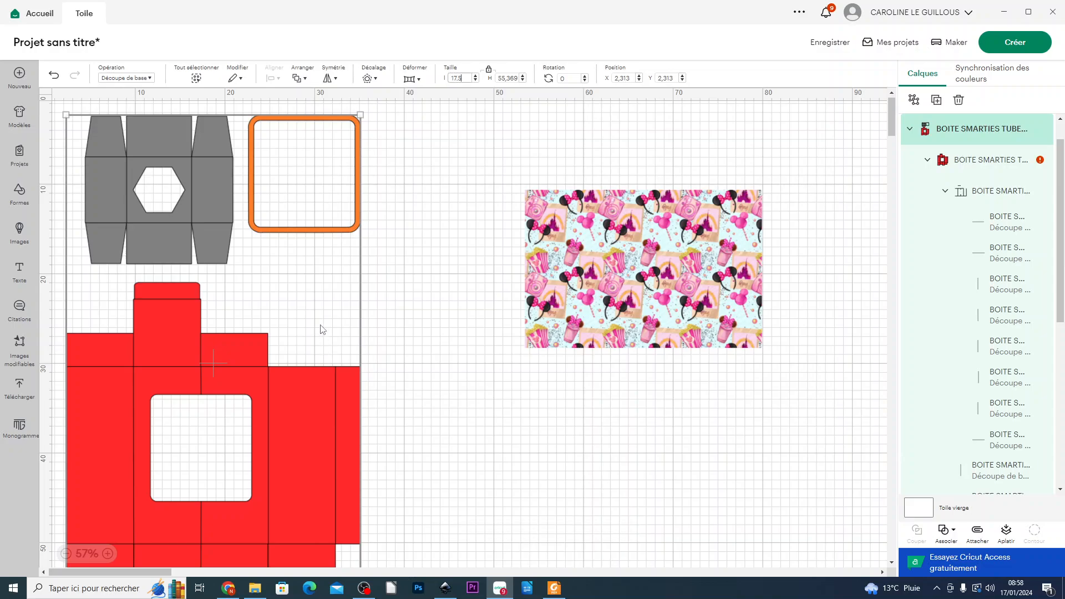
pyautogui.press('Return')
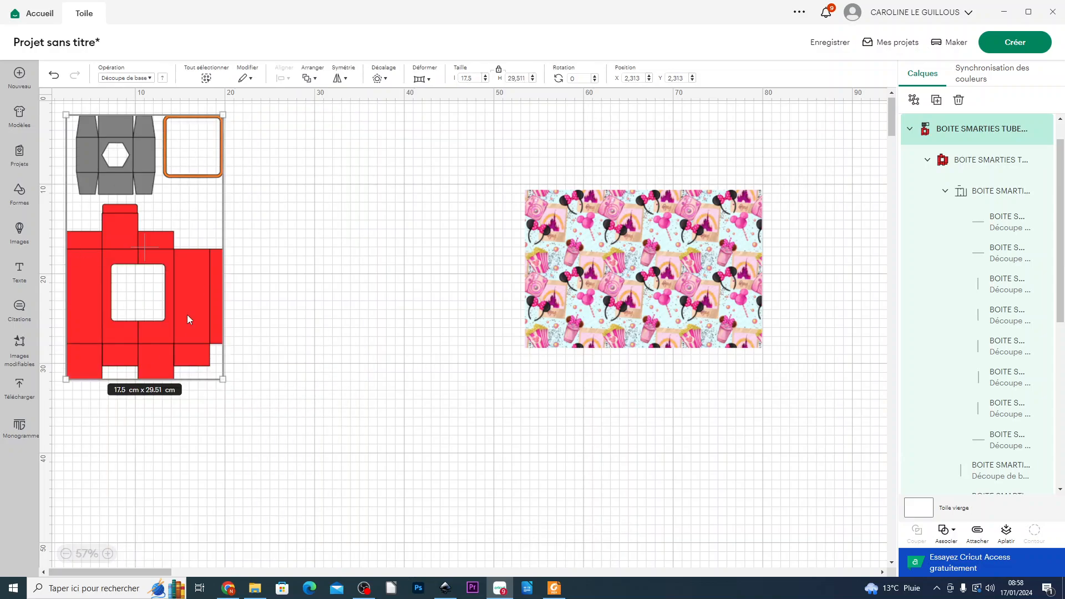
# Bring the Minnie pattern closer to the box template and ungroup the template into separate pieces.
pyautogui.moveTo(672, 298); pyautogui.dragTo(534, 285)
pyautogui.click(184, 293)
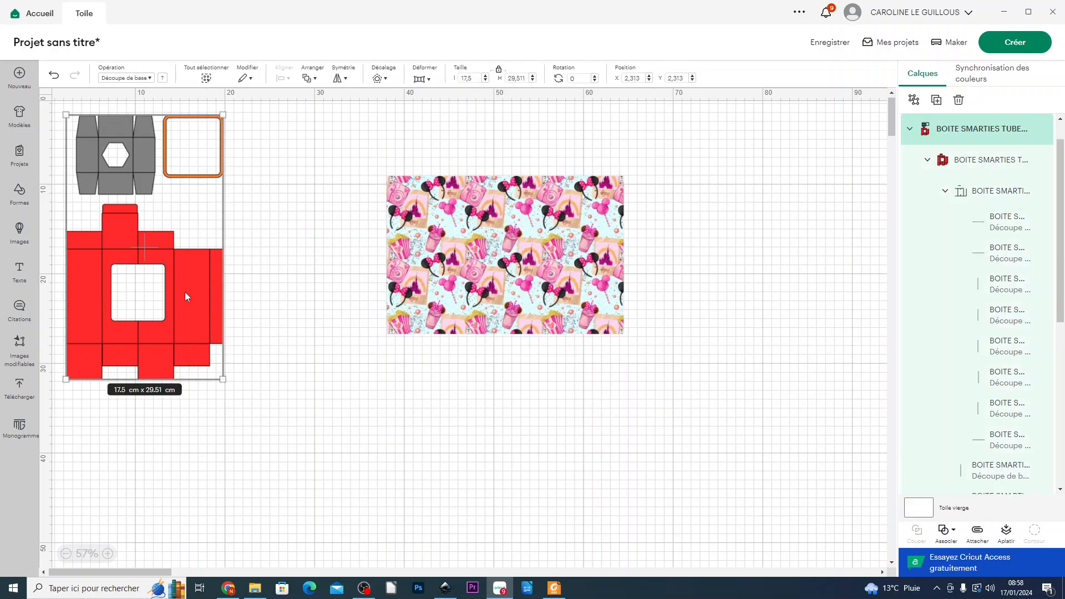
pyautogui.rightClick(185, 292)
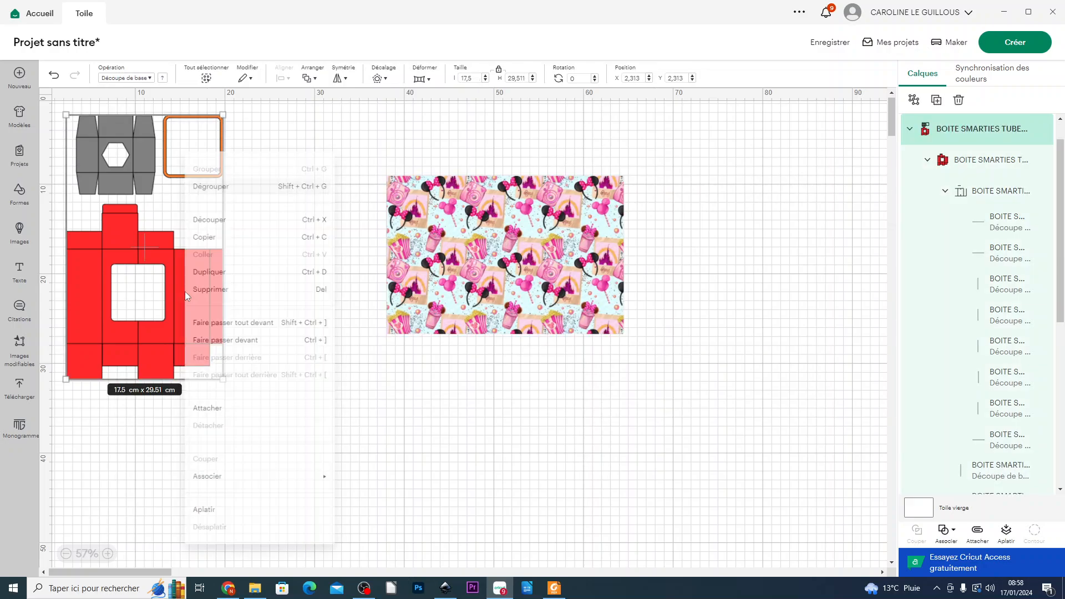
pyautogui.click(207, 191)
pyautogui.click(280, 236)
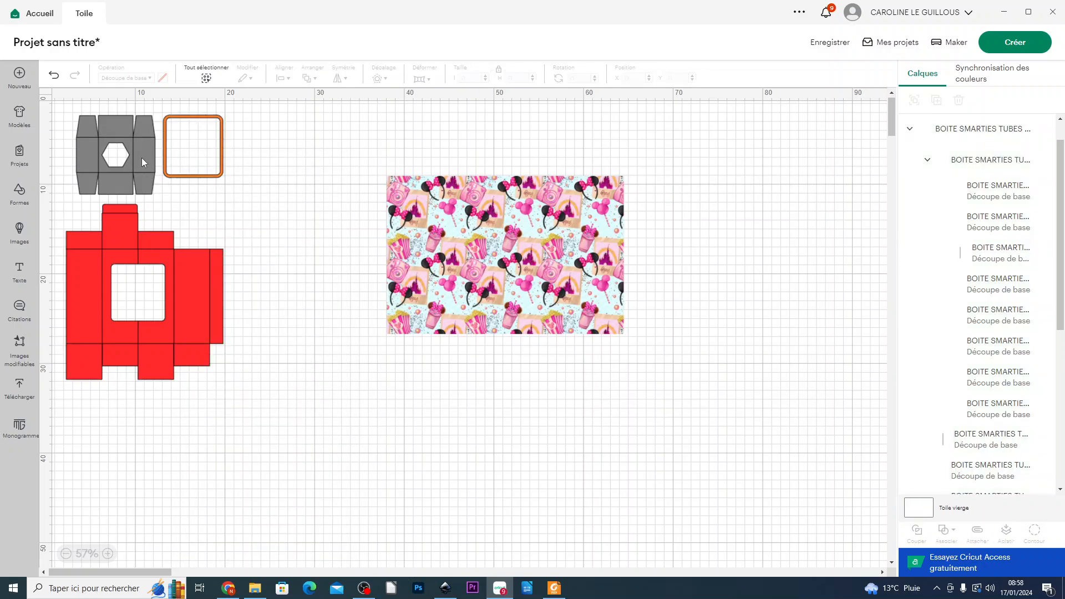
# Spread out the red box and the grey insert so the template pieces lie apart on the canvas.
pyautogui.moveTo(128, 149); pyautogui.dragTo(345, 166)
pyautogui.moveTo(129, 292); pyautogui.dragTo(261, 368)
pyautogui.moveTo(304, 162); pyautogui.dragTo(83, 259)
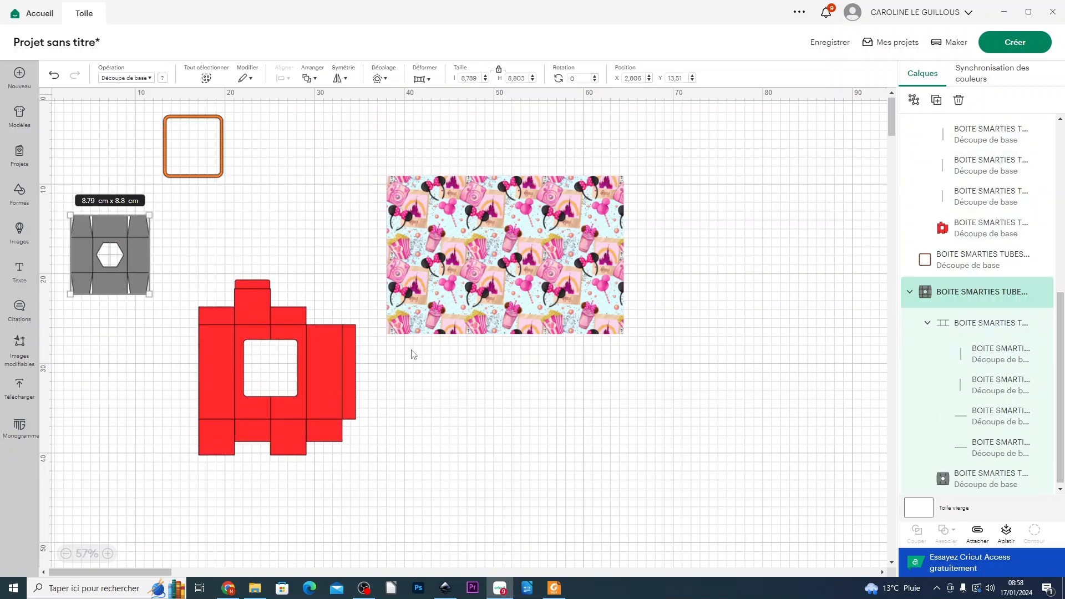
# Compare the pattern's size with the red box, and set the pattern's height to 20.5 cm with proportions locked.
pyautogui.click(477, 284)
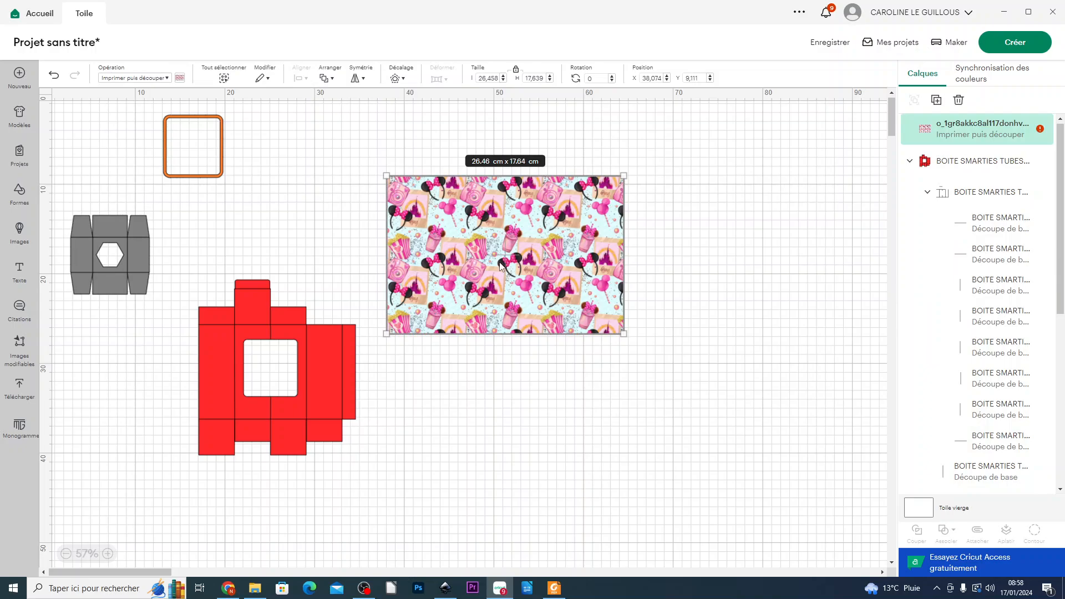
pyautogui.click(335, 378)
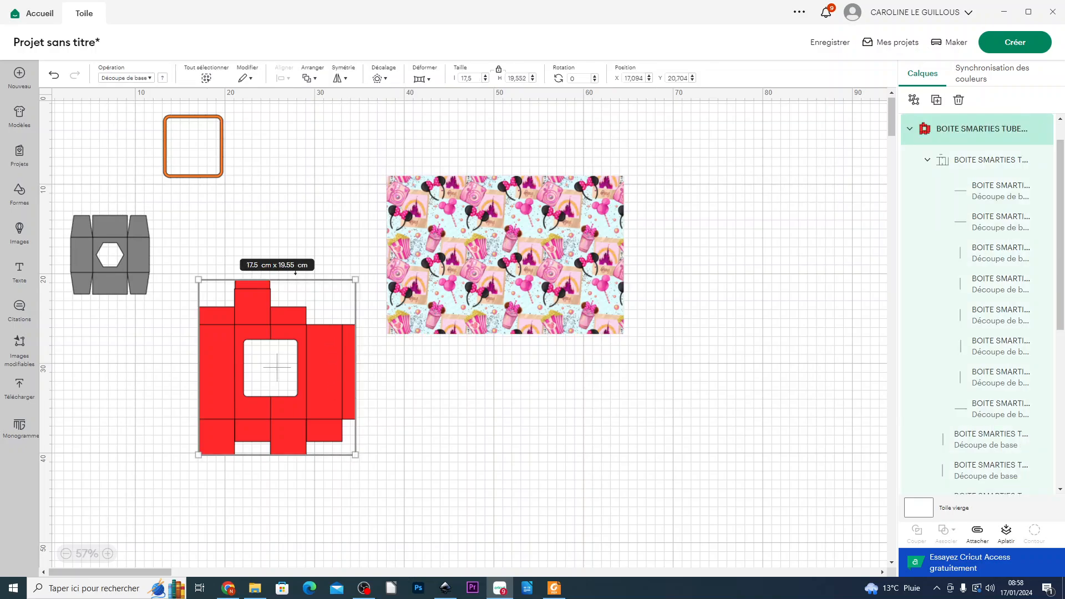
pyautogui.click(515, 257)
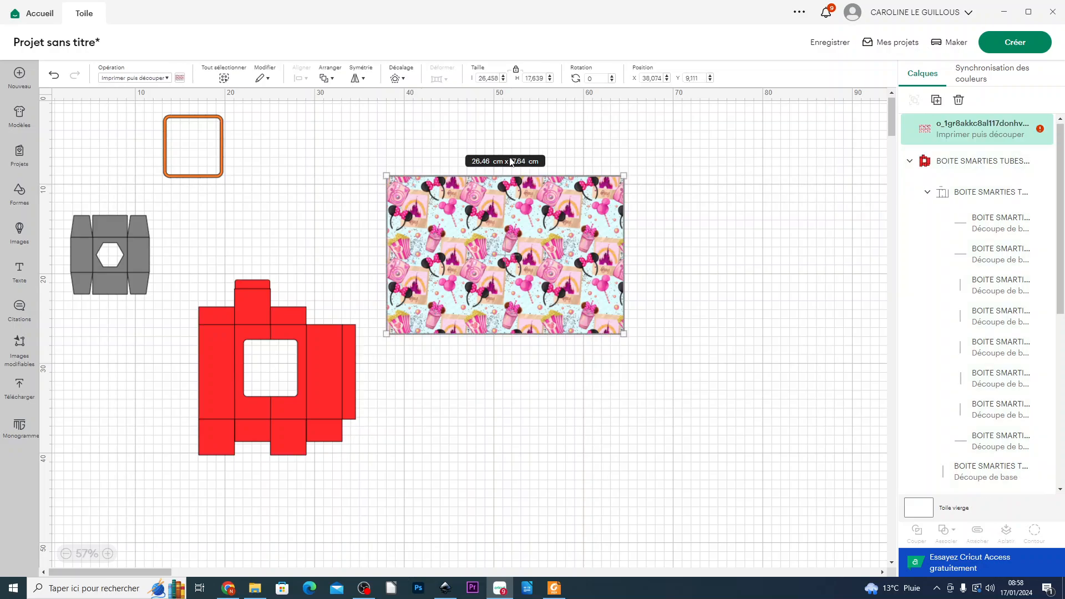
pyautogui.click(532, 78)
pyautogui.write('20.5')
pyautogui.press('Return')
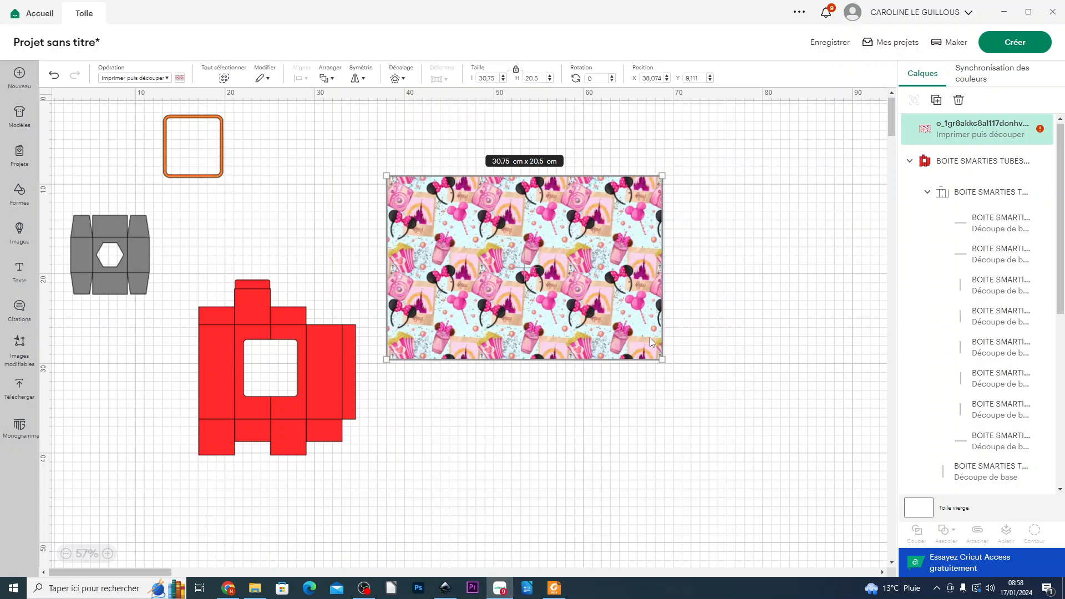
pyautogui.click(519, 423)
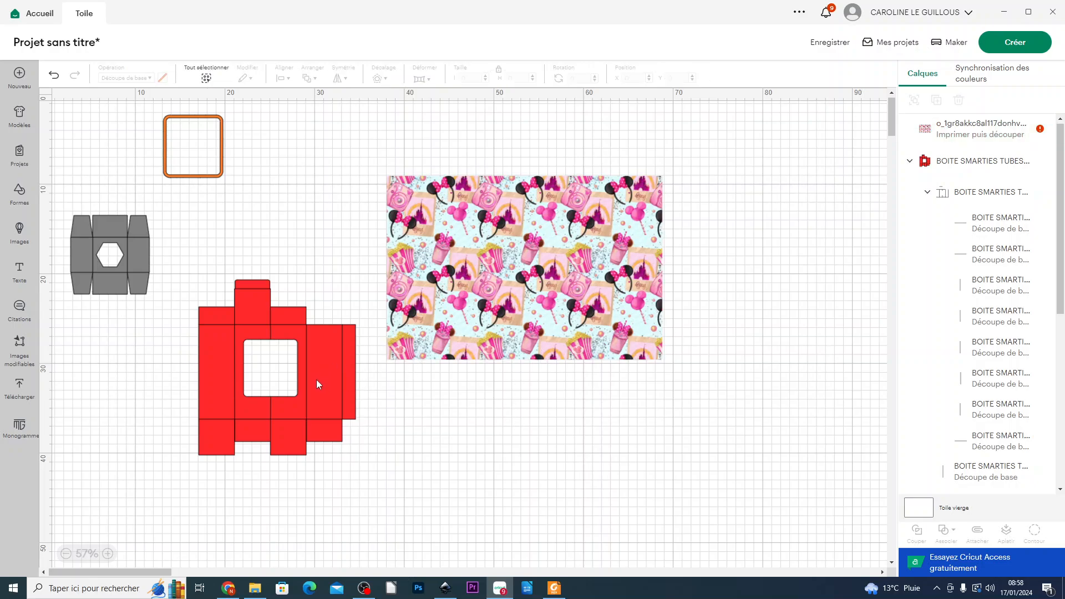
# Place the red box over the Minnie pattern and bring it to the very front.
pyautogui.moveTo(336, 409); pyautogui.dragTo(572, 312)
pyautogui.click(309, 79)
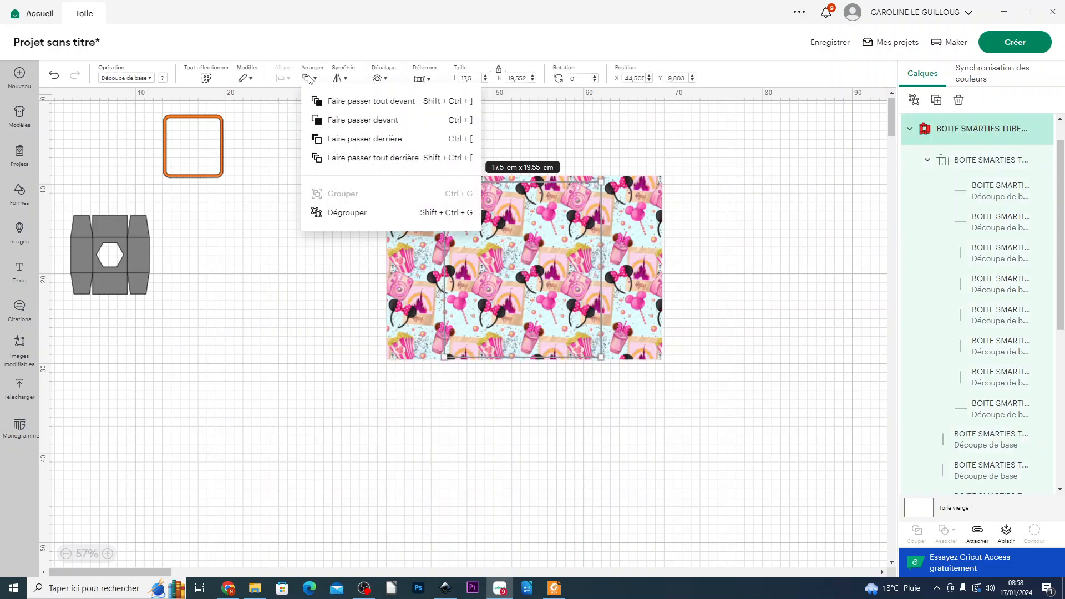
pyautogui.click(348, 101)
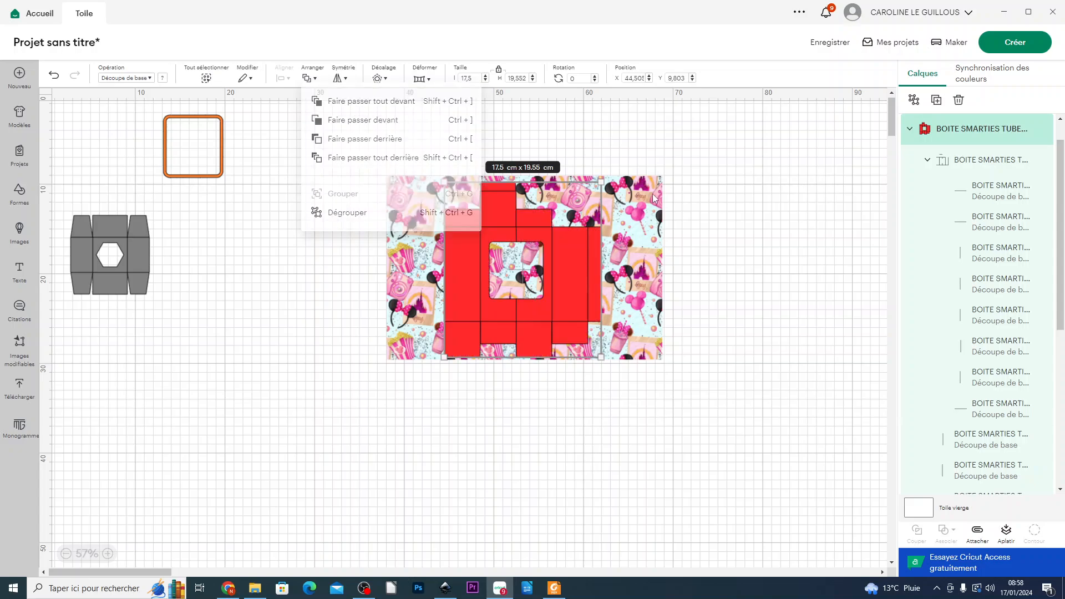
pyautogui.click(732, 316)
# Centre the red box and the Minnie pattern on each other, both horizontally and vertically.
pyautogui.moveTo(339, 161)
pyautogui.mouseDown()
pyautogui.moveTo(687, 409)
pyautogui.moveTo(746, 433)
pyautogui.mouseUp()
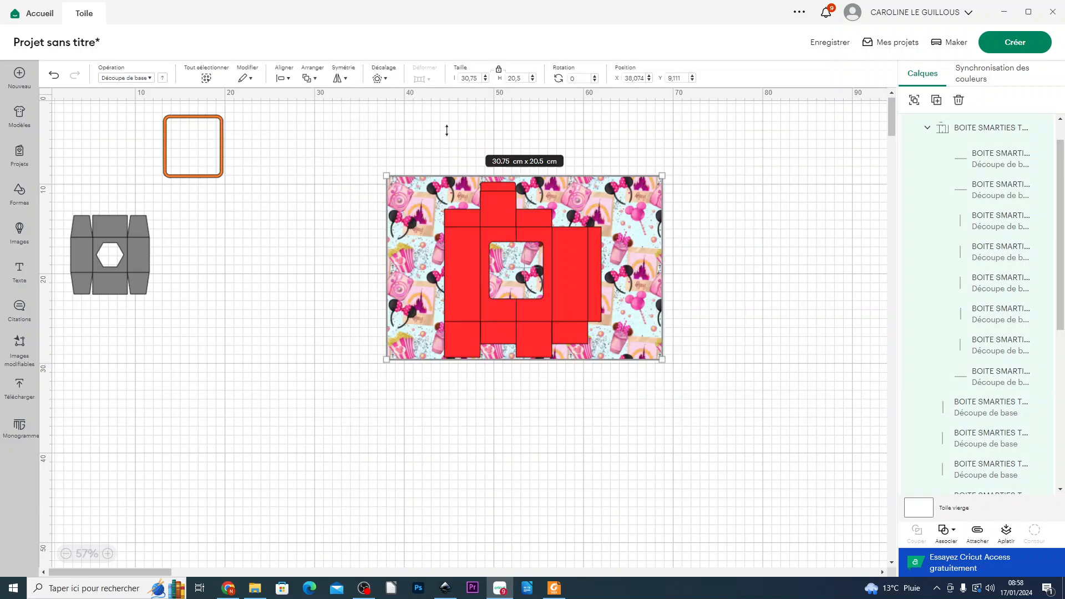
pyautogui.click(280, 79)
pyautogui.click(308, 230)
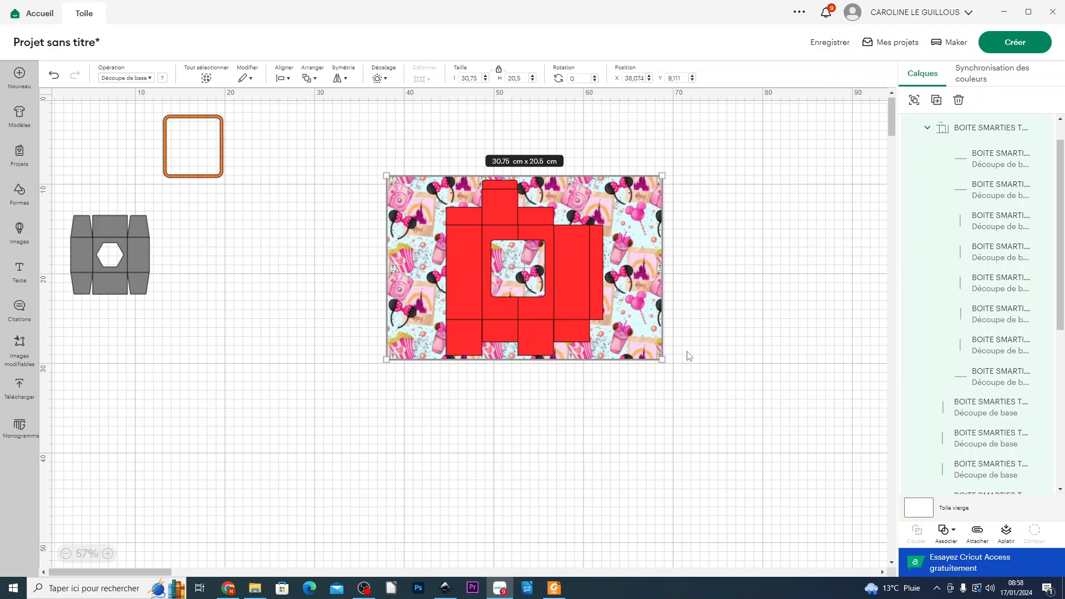
pyautogui.click(765, 332)
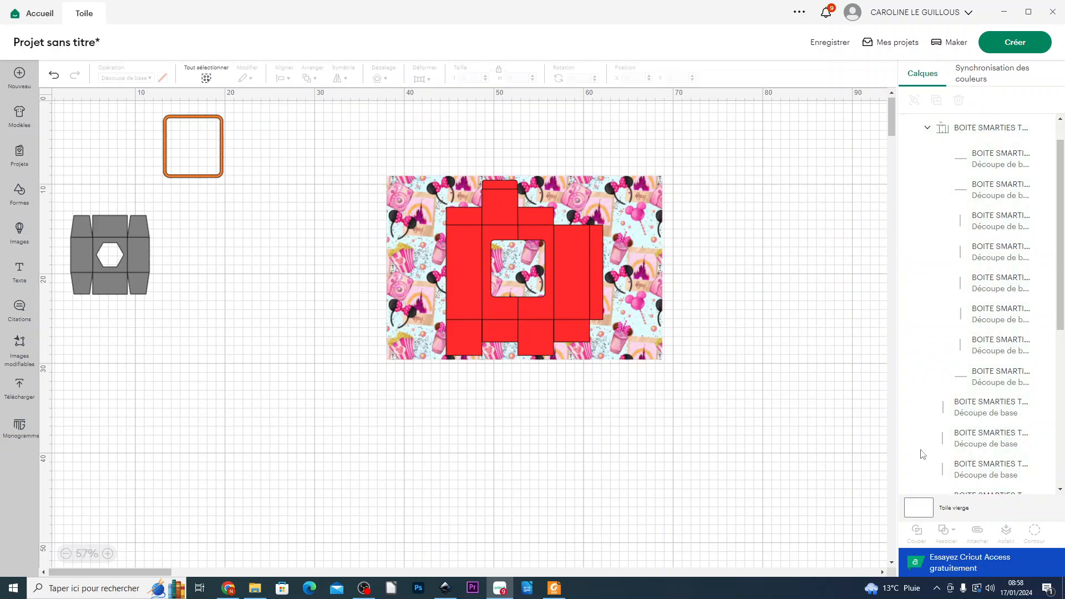
# Ungroup the red box to separate its fold lines from its outline shape.
pyautogui.click(575, 296)
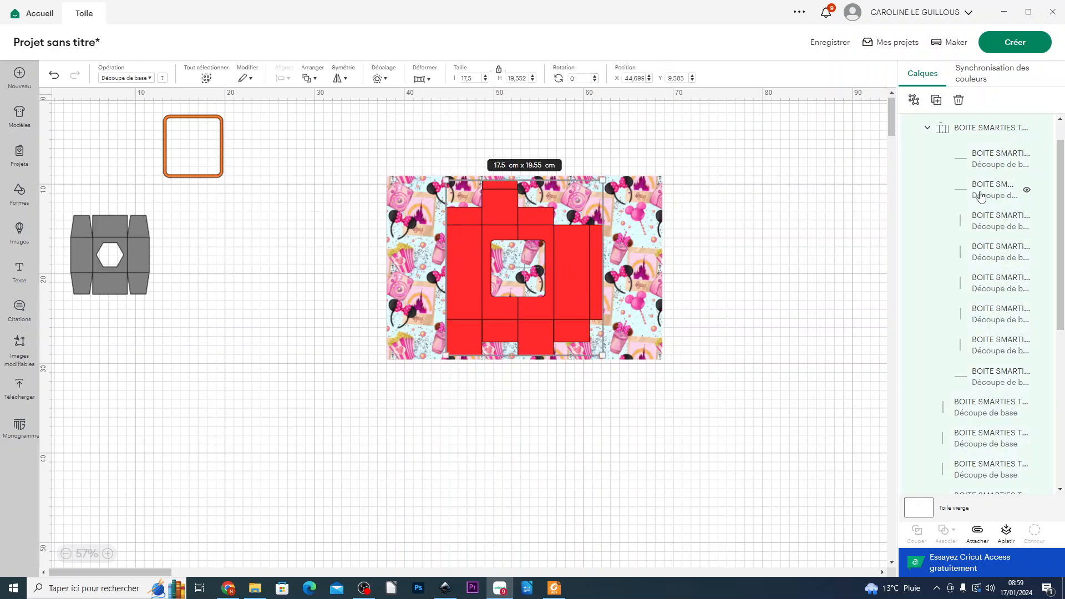
pyautogui.scroll(1, 964, 176)
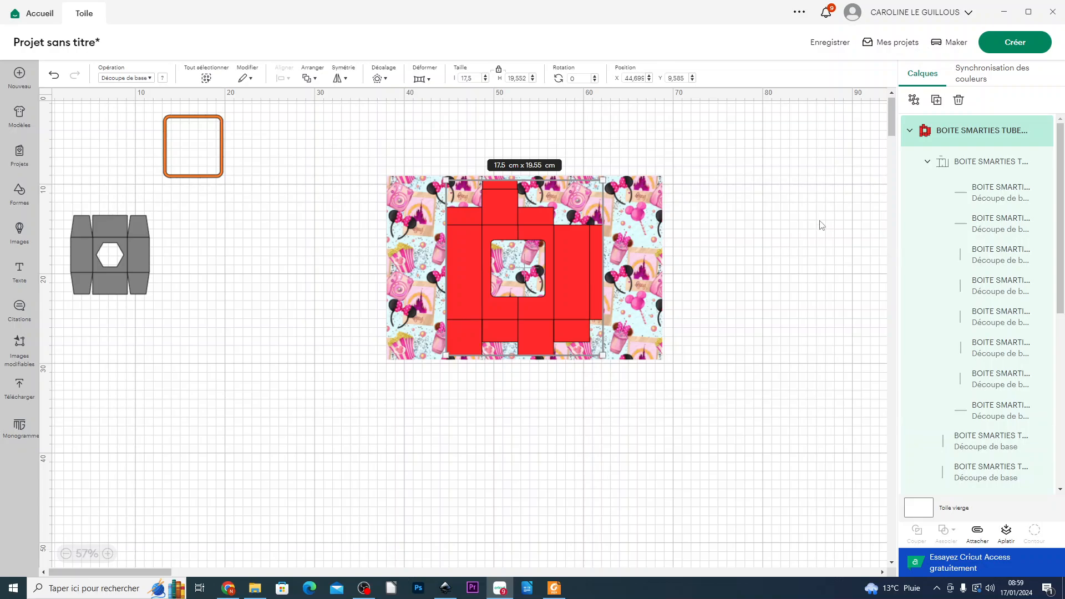
pyautogui.rightClick(944, 140)
pyautogui.click(866, 169)
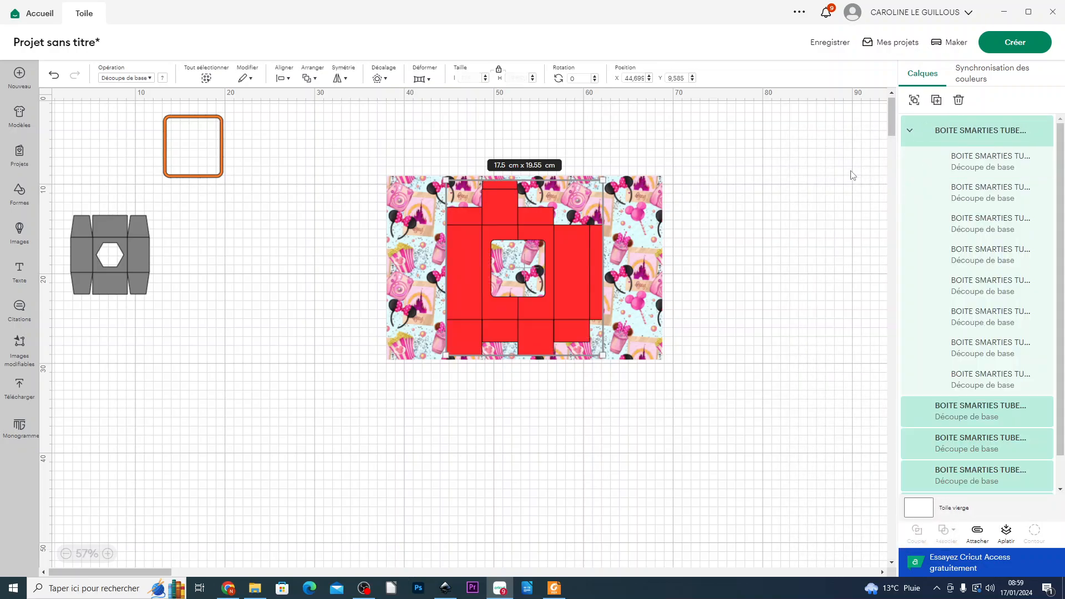
pyautogui.click(767, 382)
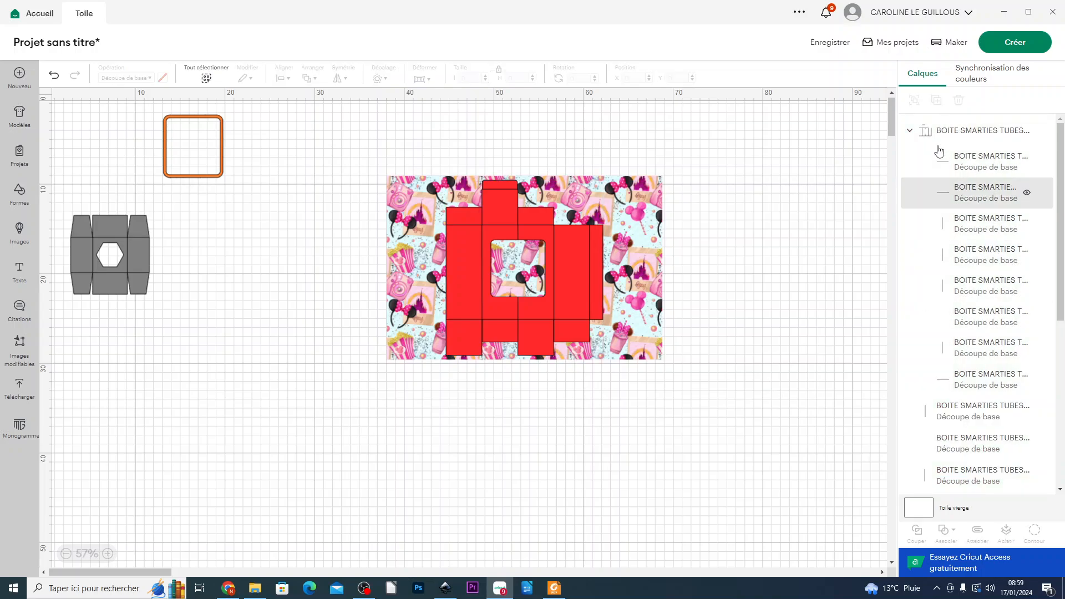
# Change the operation of the red box's grouped fold lines to Rainer.
pyautogui.click(950, 143)
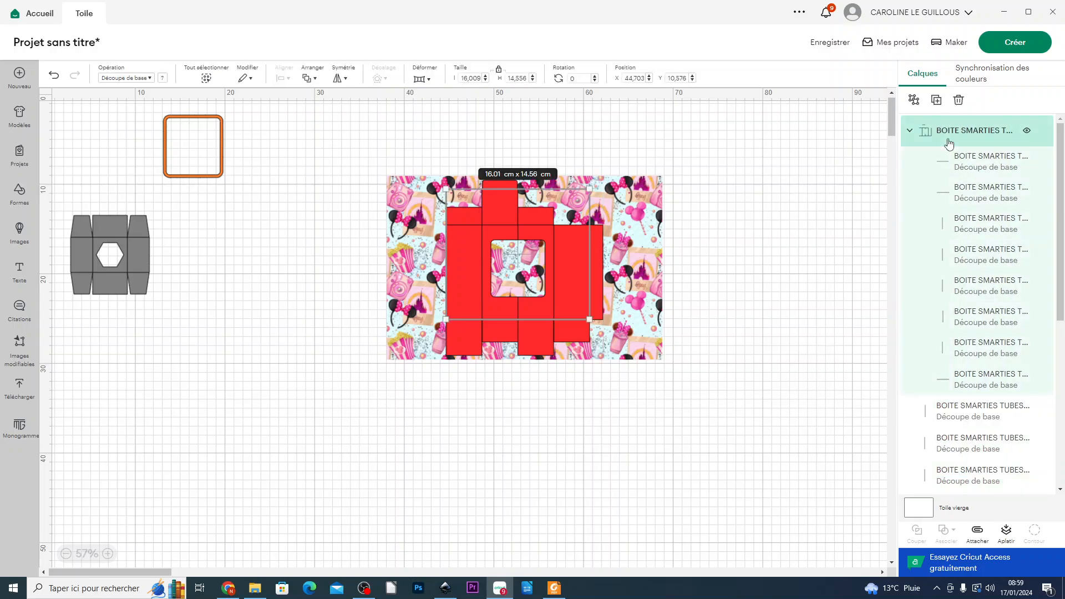
pyautogui.click(133, 79)
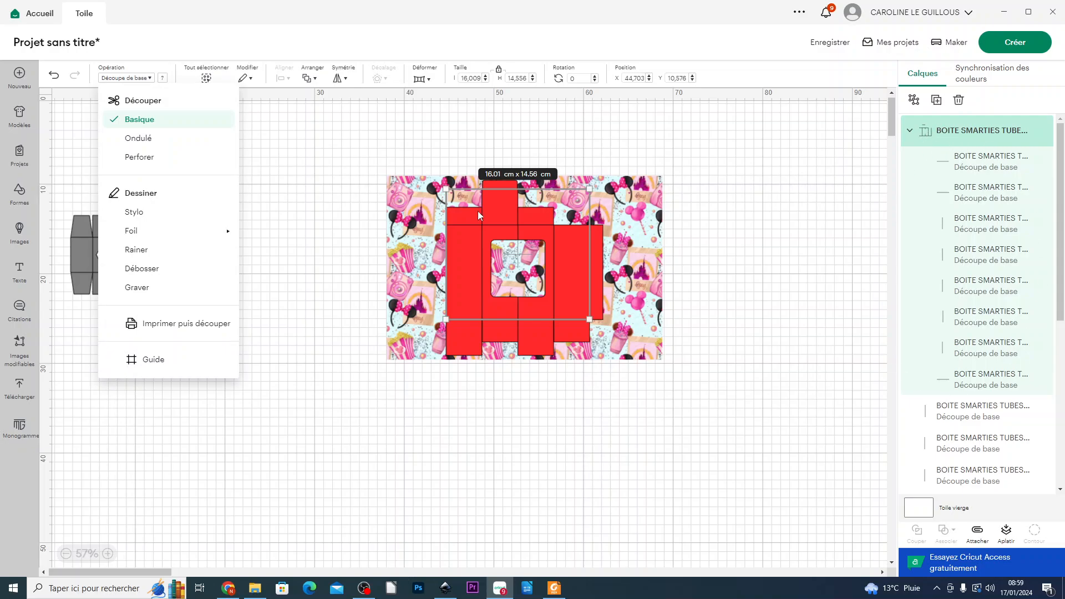
pyautogui.click(149, 251)
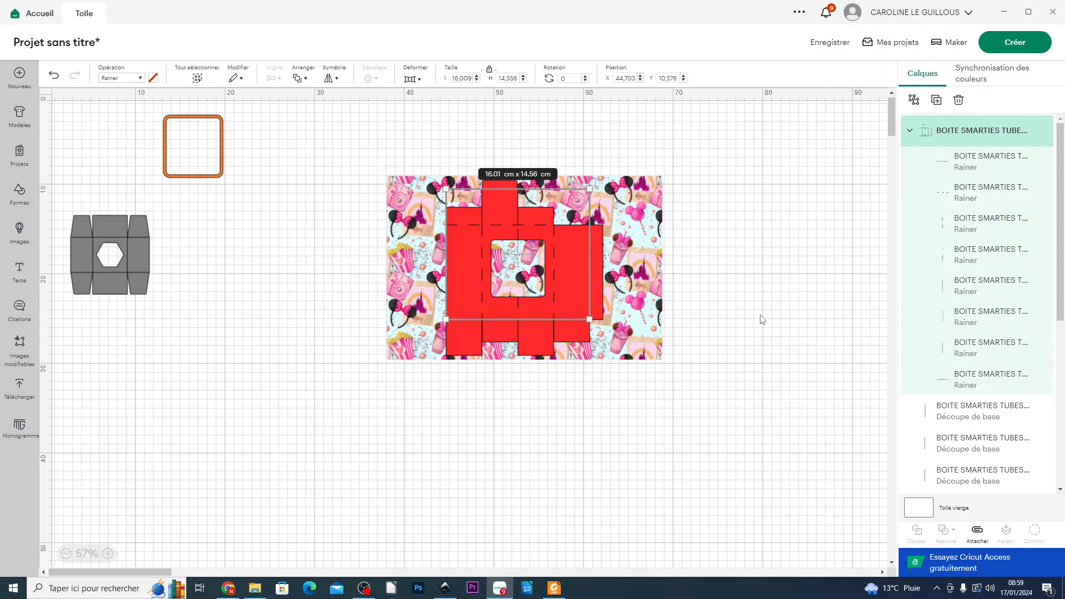
pyautogui.click(722, 309)
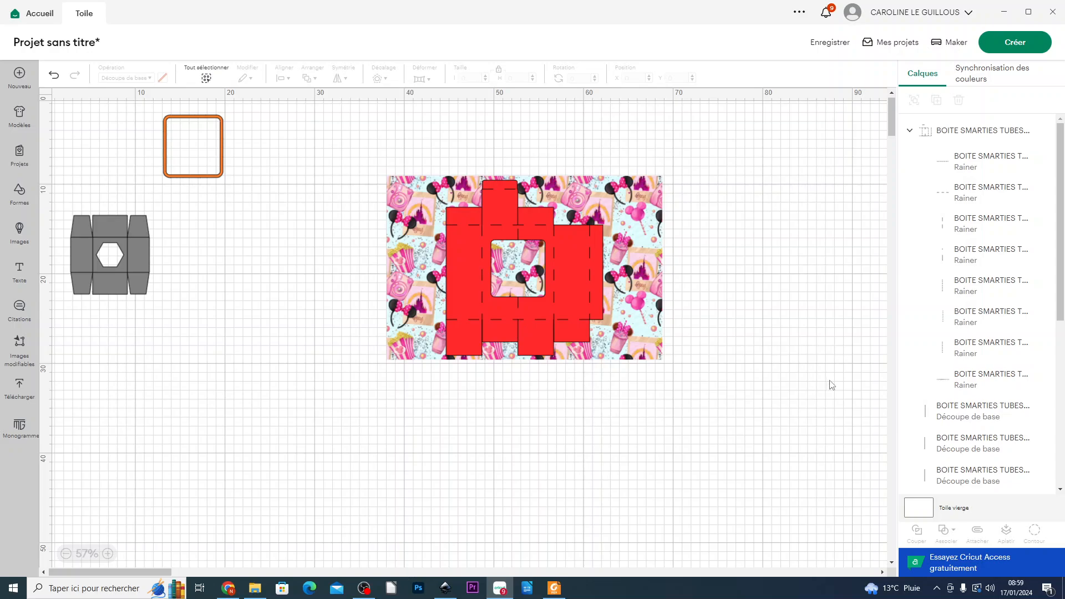
# Slice the Minnie pattern with the solid red box shape, leaving the fold lines out of the selection.
pyautogui.scroll(-3, 974, 397)
pyautogui.click(973, 347)
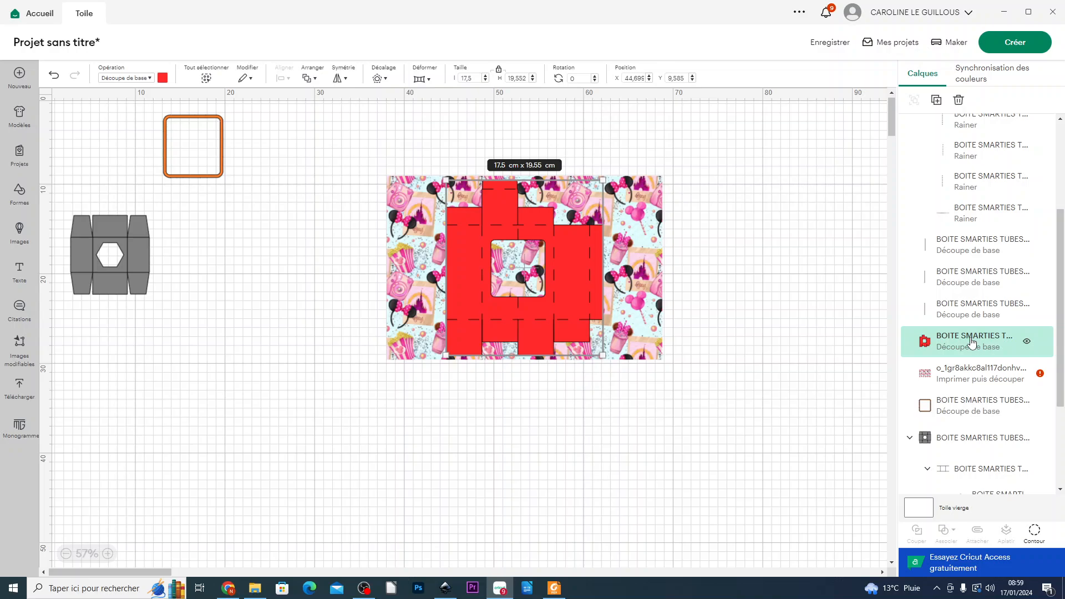
pyautogui.keyDown('shift'); pyautogui.click(970, 378); pyautogui.keyUp('shift')
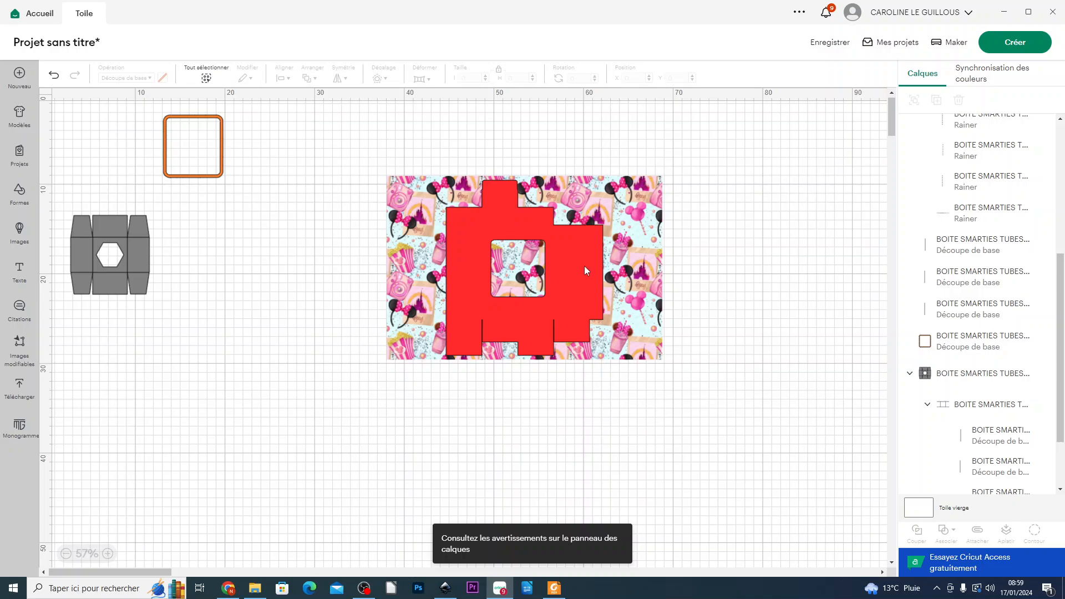
# Move the red shape and the leftover pattern surround off the patterned box and delete both pieces.
pyautogui.moveTo(584, 265); pyautogui.dragTo(207, 401)
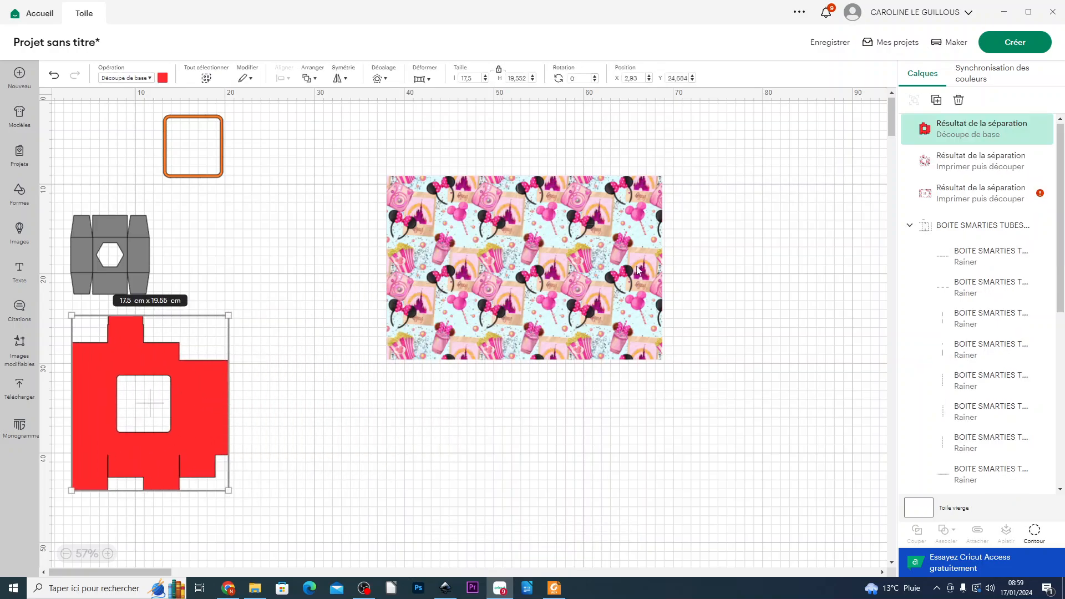
pyautogui.moveTo(656, 186); pyautogui.dragTo(285, 336)
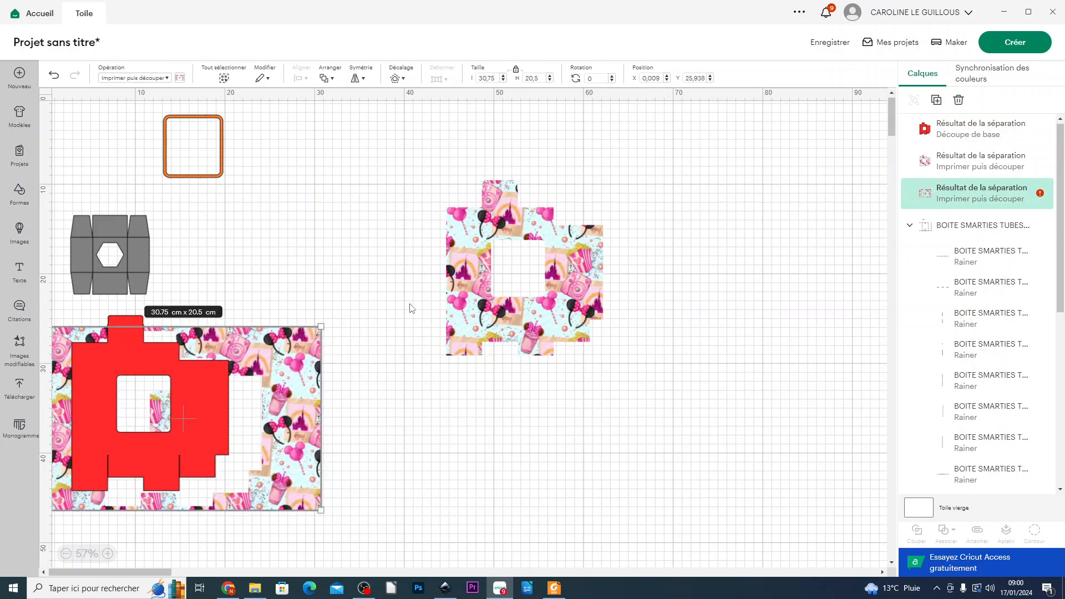
pyautogui.moveTo(375, 447); pyautogui.dragTo(114, 408)
pyautogui.press('Delete')
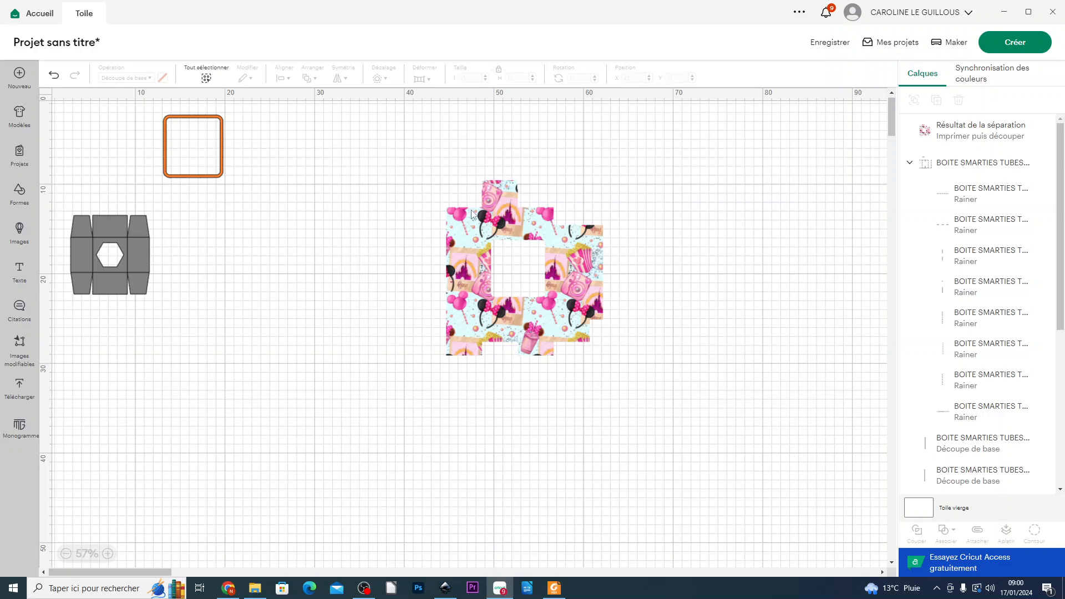
pyautogui.scroll(5, 630, 328)
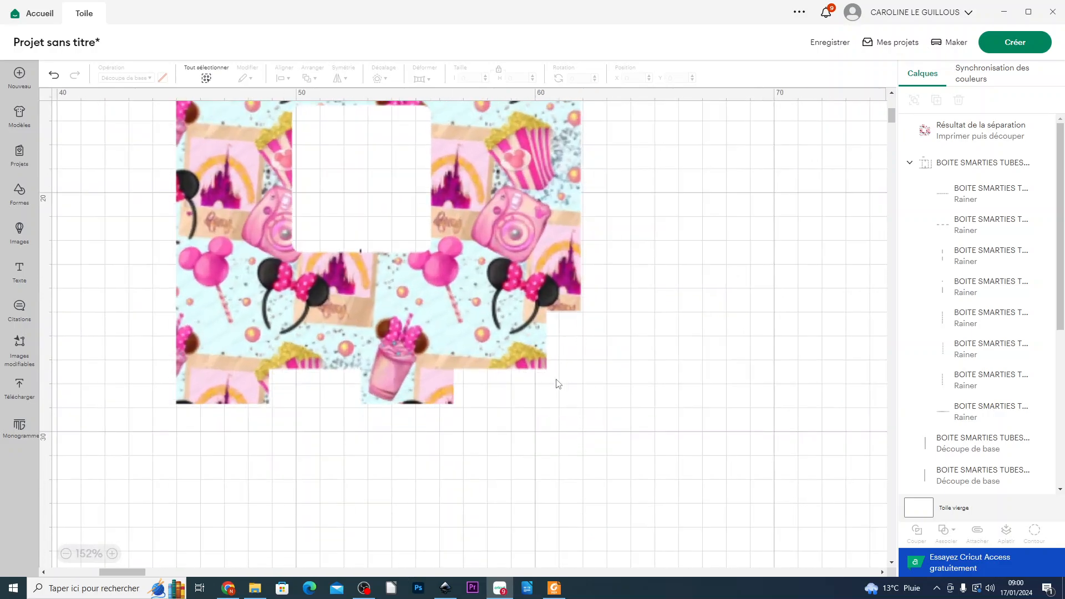
# Send the sliced Minnie pattern box all the way to the back, behind its fold lines.
pyautogui.scroll(3, 232, 388)
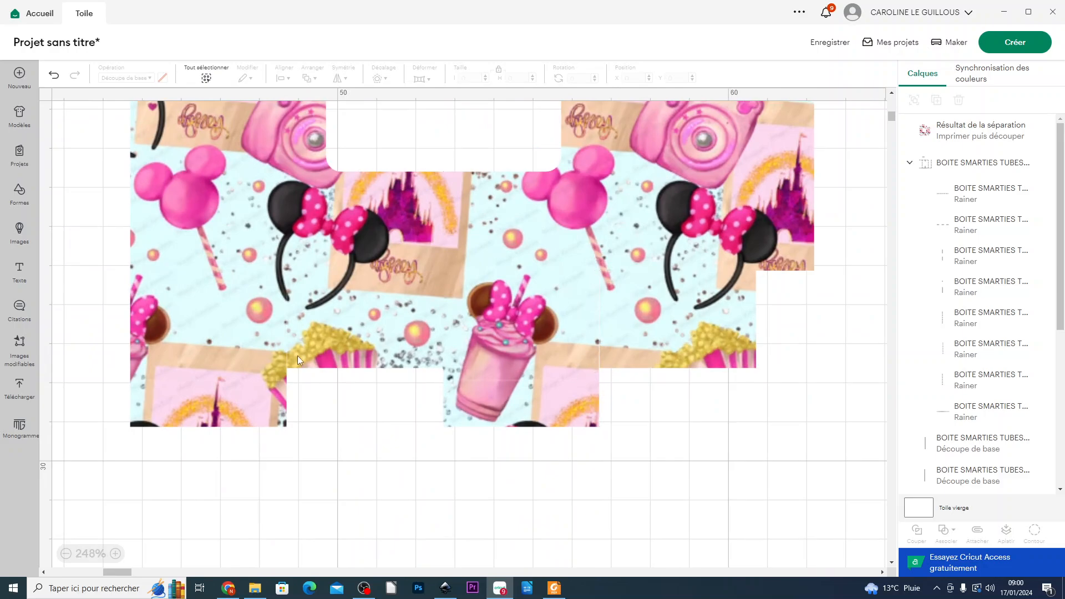
pyautogui.scroll(5, 631, 316)
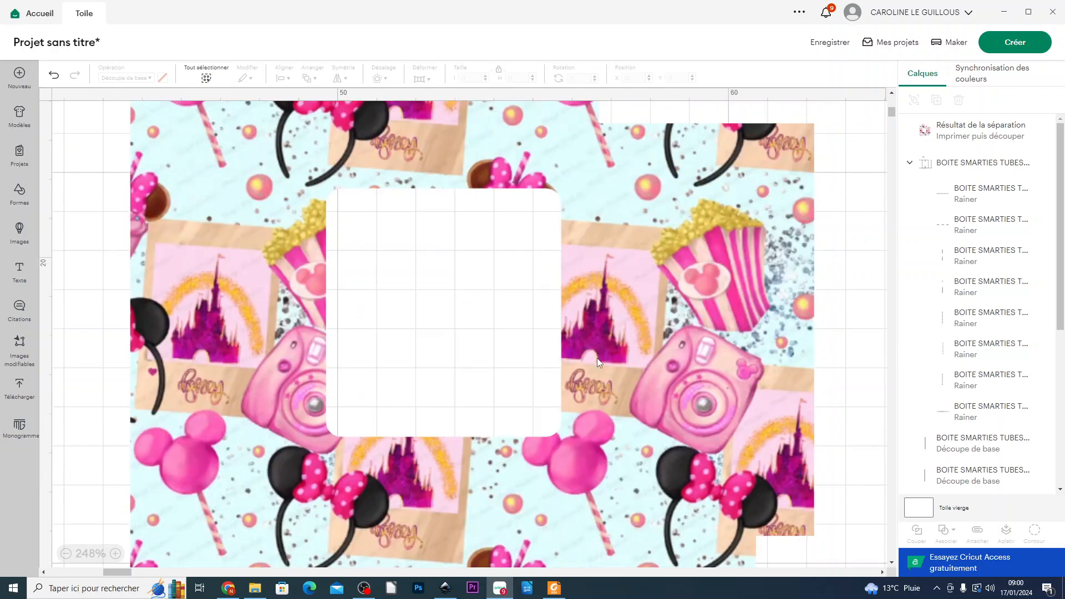
pyautogui.scroll(-5, 509, 315)
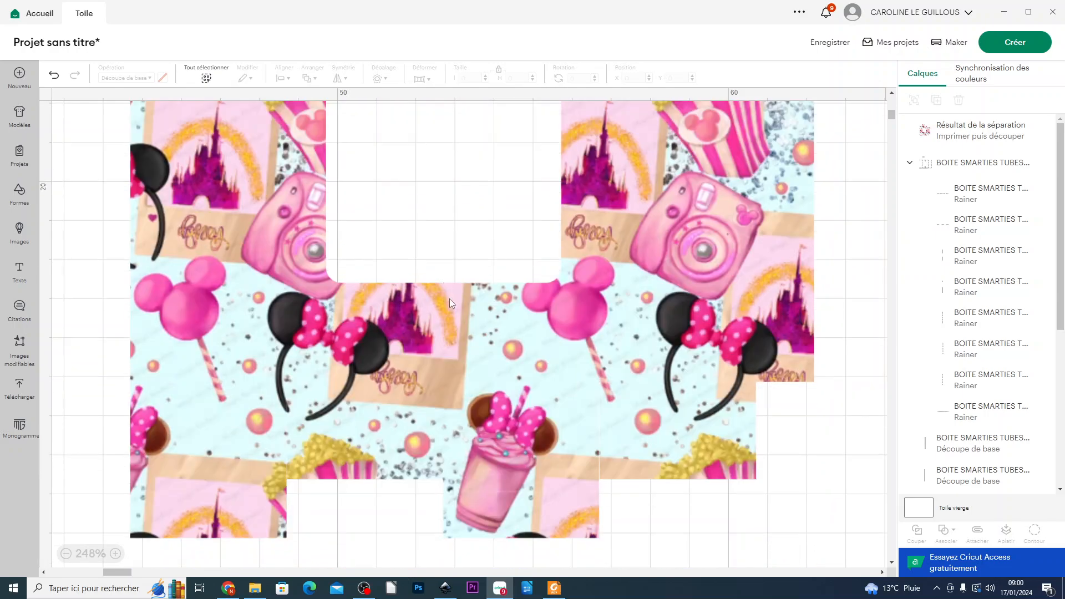
pyautogui.scroll(3, 481, 294)
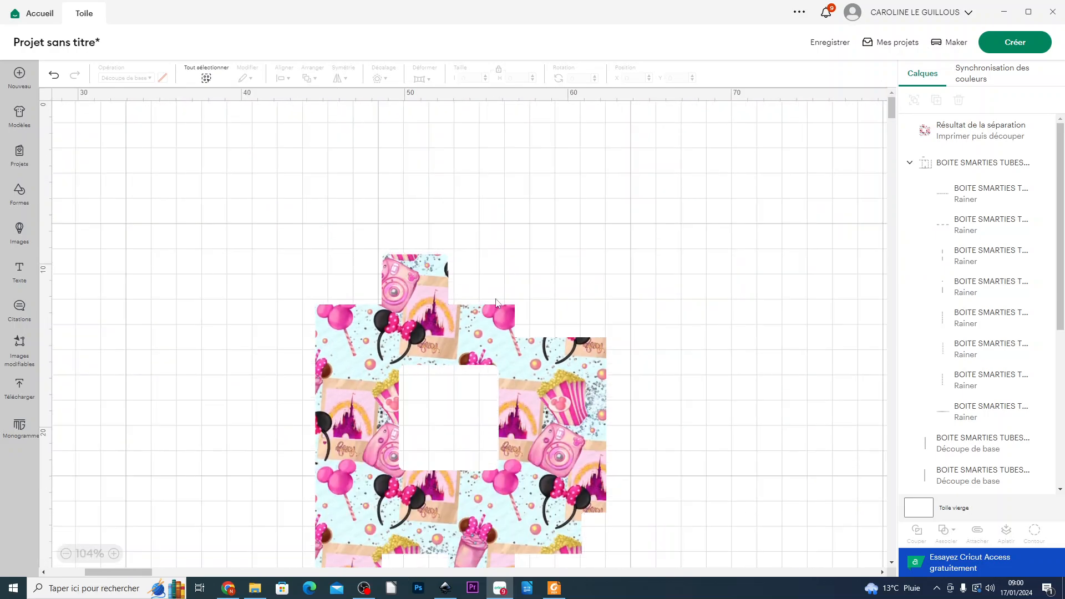
pyautogui.scroll(-2, 480, 294)
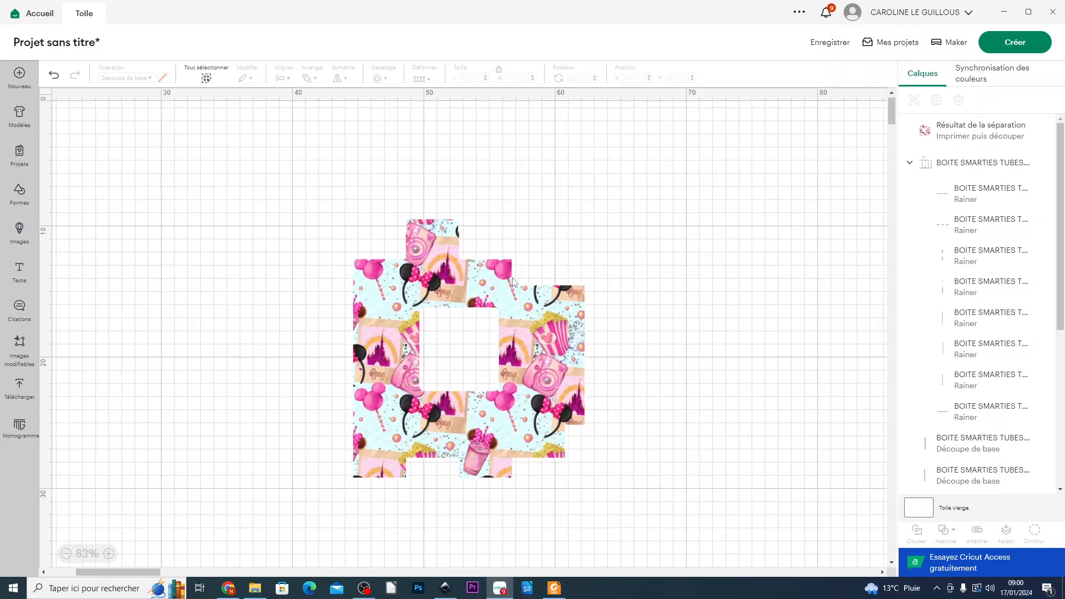
pyautogui.click(411, 323)
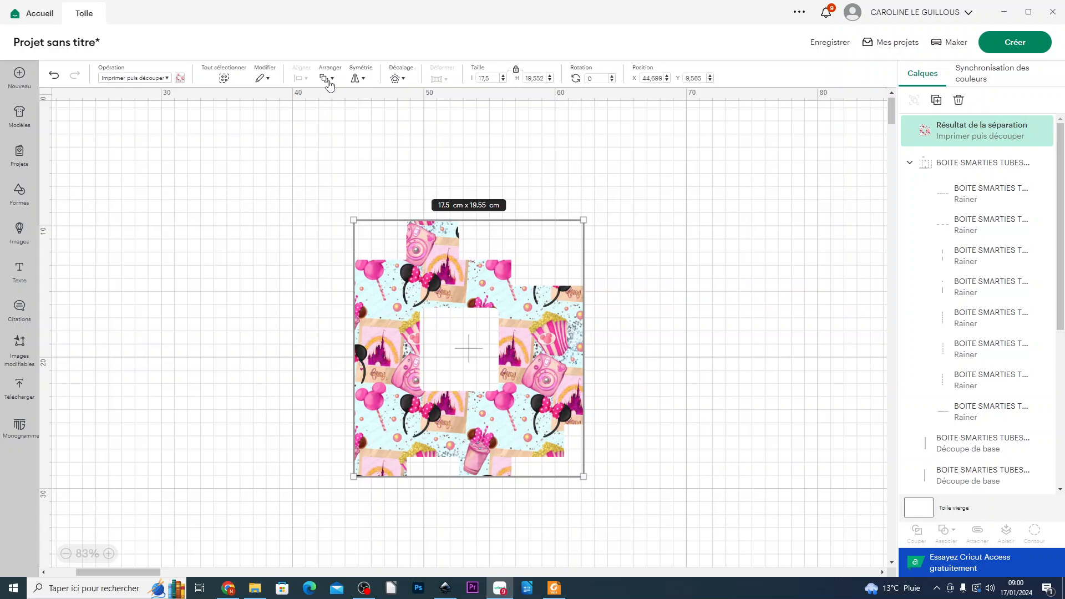
pyautogui.click(326, 78)
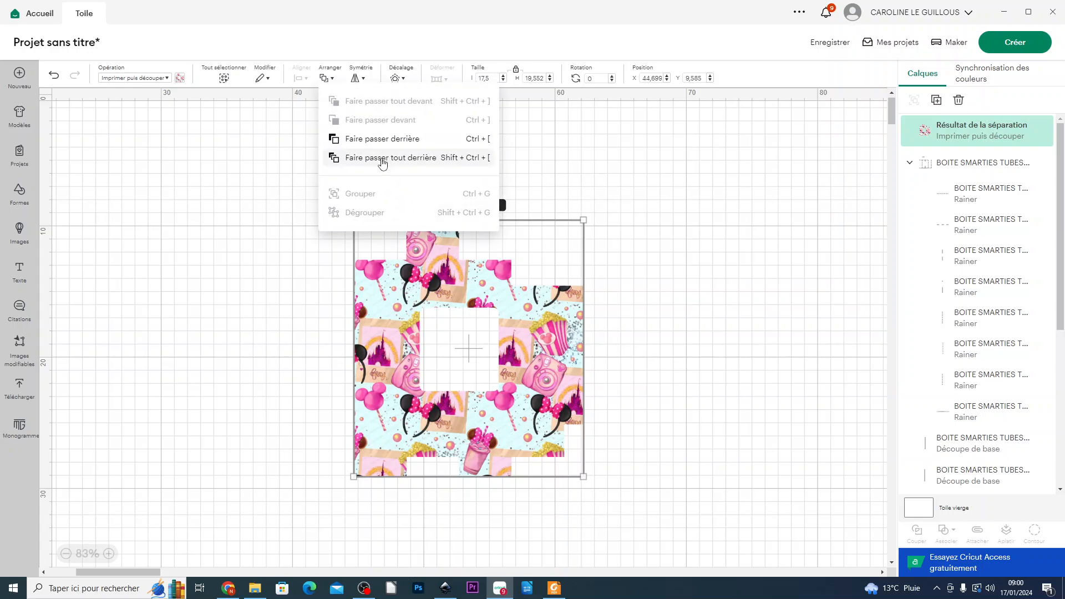
pyautogui.click(382, 158)
pyautogui.click(664, 426)
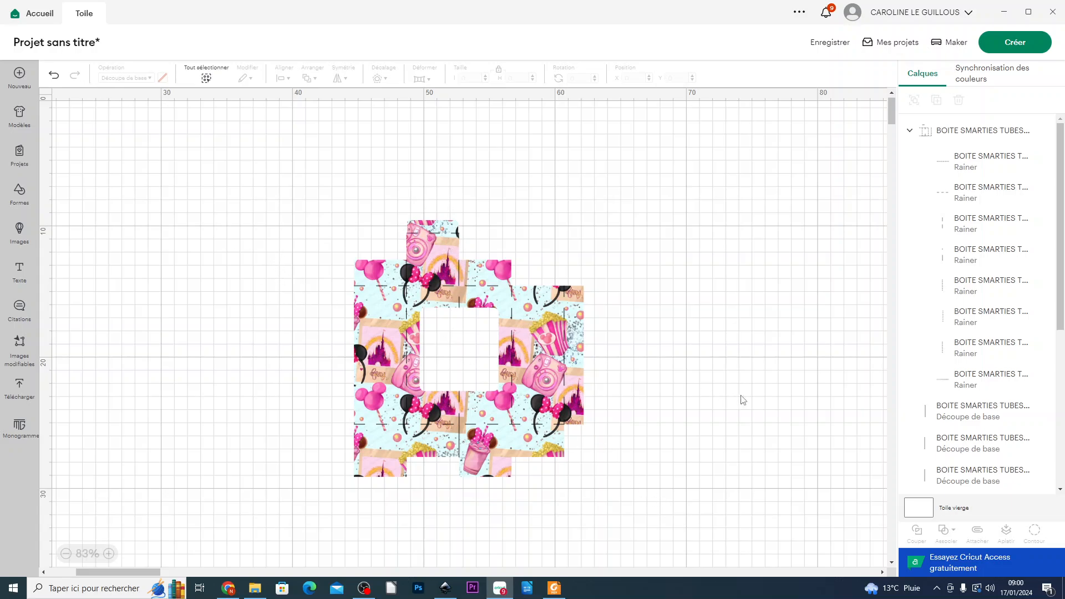
# Attach the patterned box shape and all of its fold lines together.
pyautogui.scroll(-5, 954, 310)
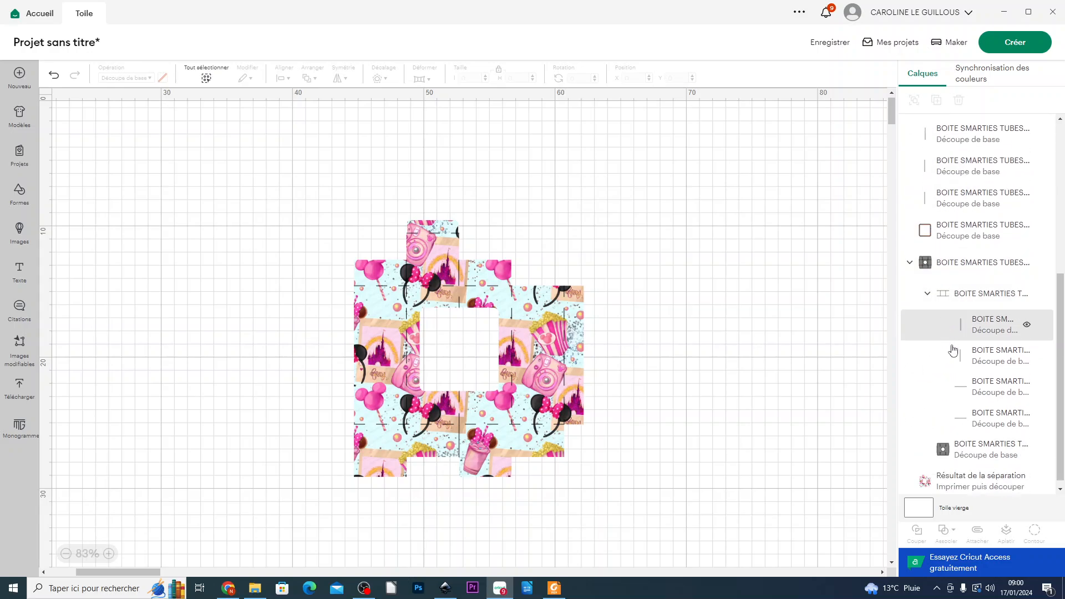
pyautogui.scroll(-1, 943, 410)
pyautogui.click(916, 481)
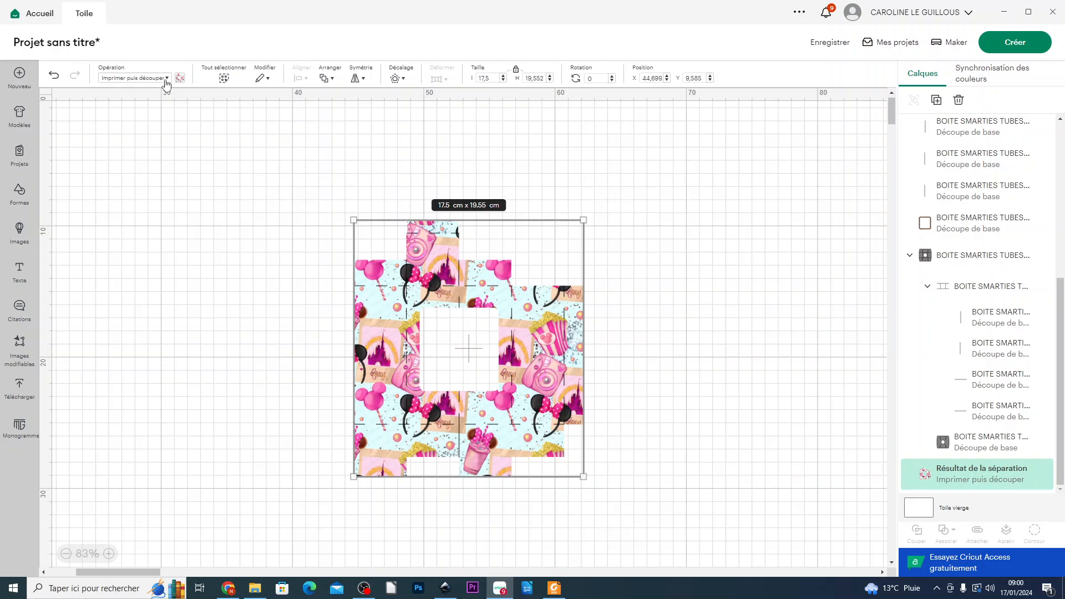
pyautogui.click(656, 469)
pyautogui.moveTo(258, 188); pyautogui.dragTo(679, 517)
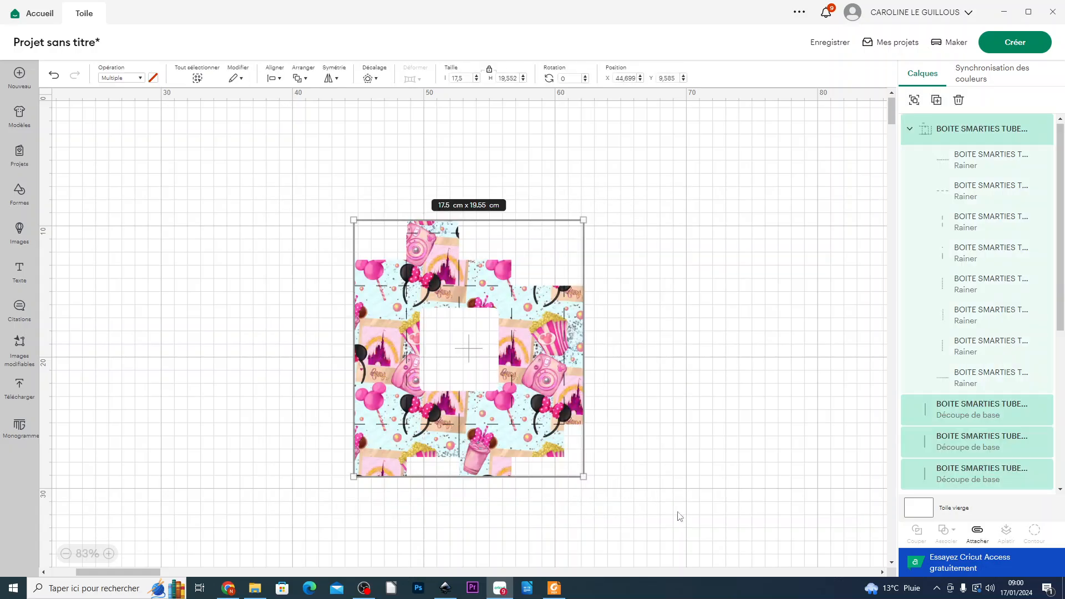
pyautogui.click(978, 532)
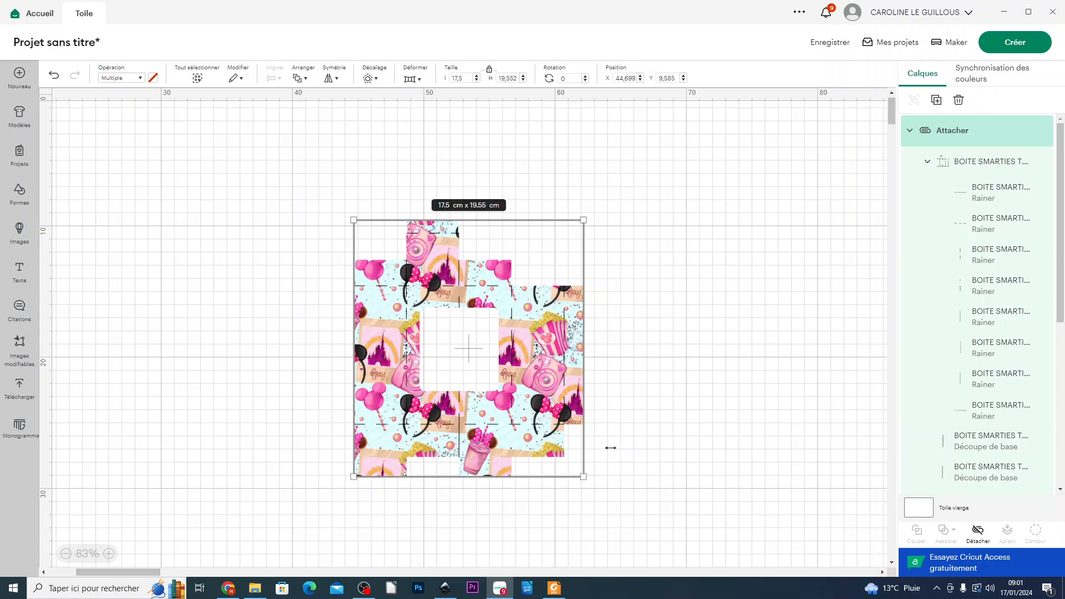
pyautogui.click(698, 436)
# Move the grey piece to the far side of the patterned box and add the uploaded Minnie pattern to the canvas.
pyautogui.scroll(-2, 293, 335)
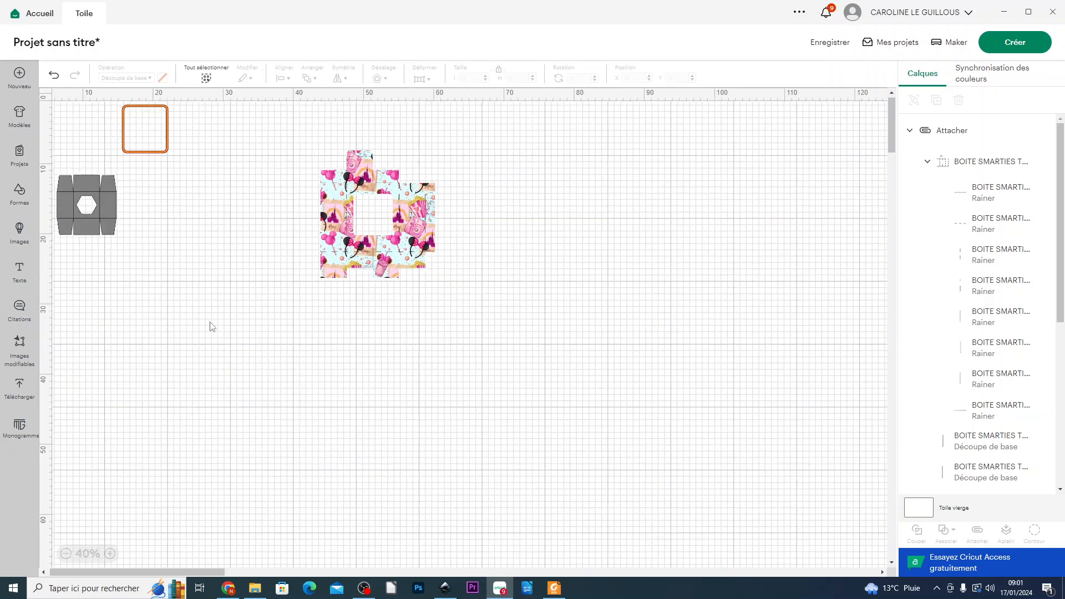
pyautogui.moveTo(105, 216); pyautogui.dragTo(563, 243)
pyautogui.click(21, 390)
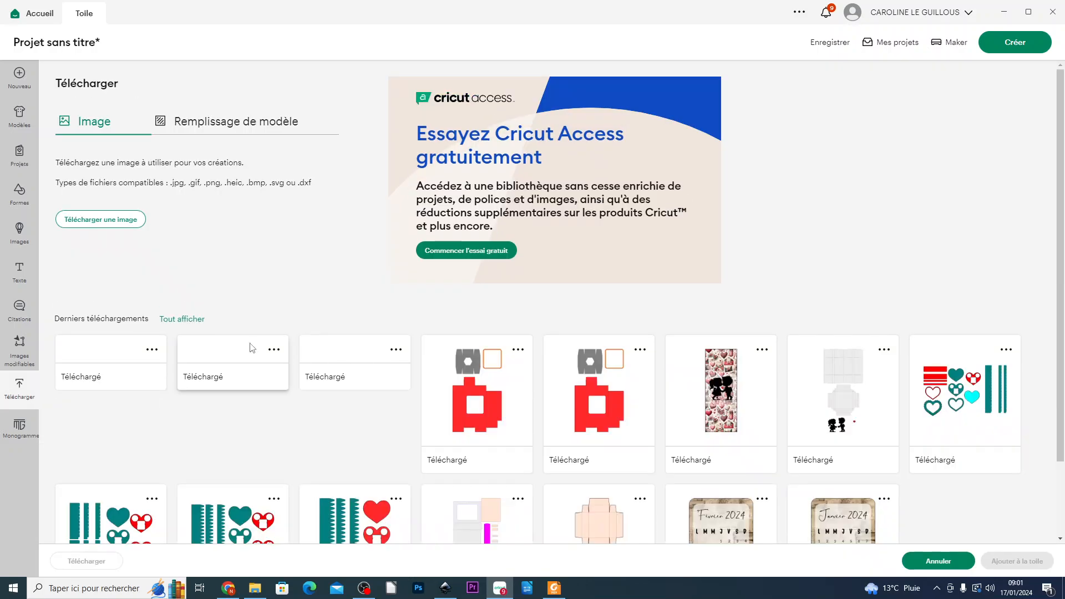
pyautogui.click(127, 396)
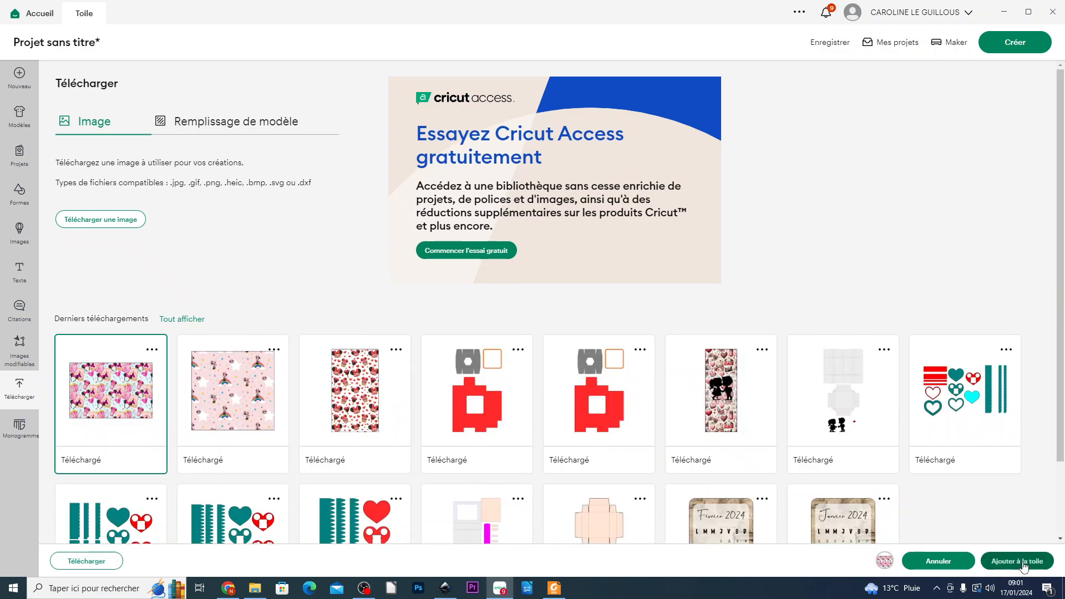
pyautogui.click(1017, 561)
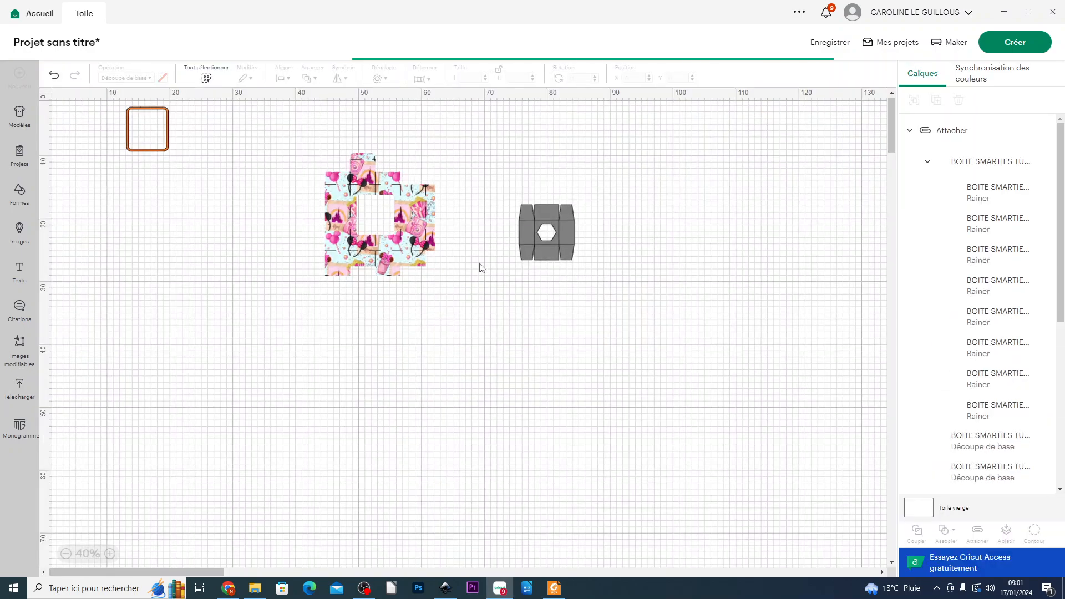
# Scale the new Minnie pattern to about 21.56 × 14.38 cm and place the grey piece over it, brought to the front.
pyautogui.moveTo(190, 180); pyautogui.dragTo(613, 336)
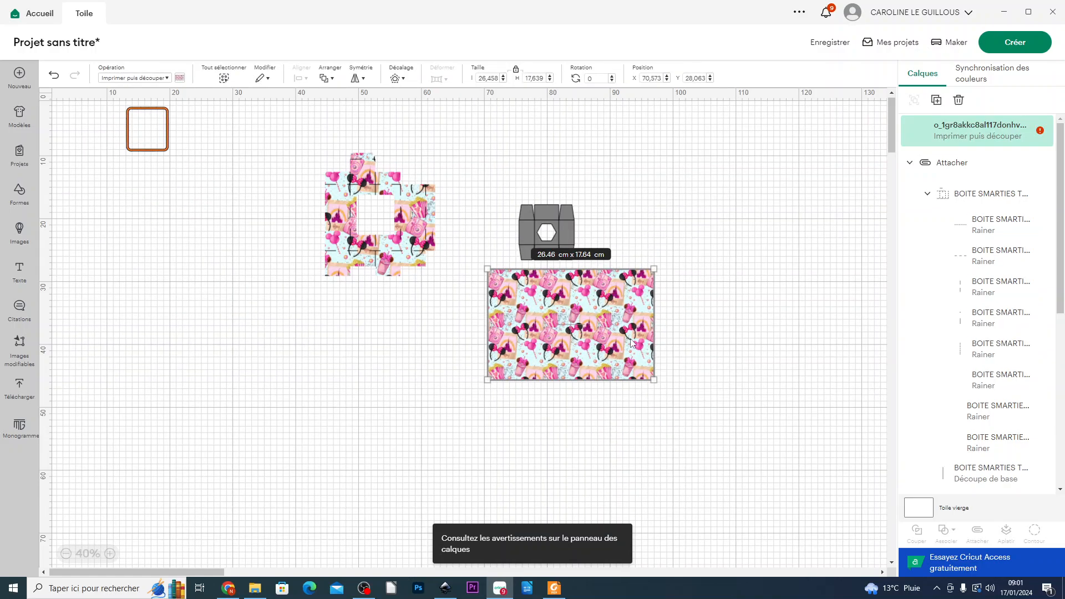
pyautogui.moveTo(654, 380); pyautogui.dragTo(596, 342)
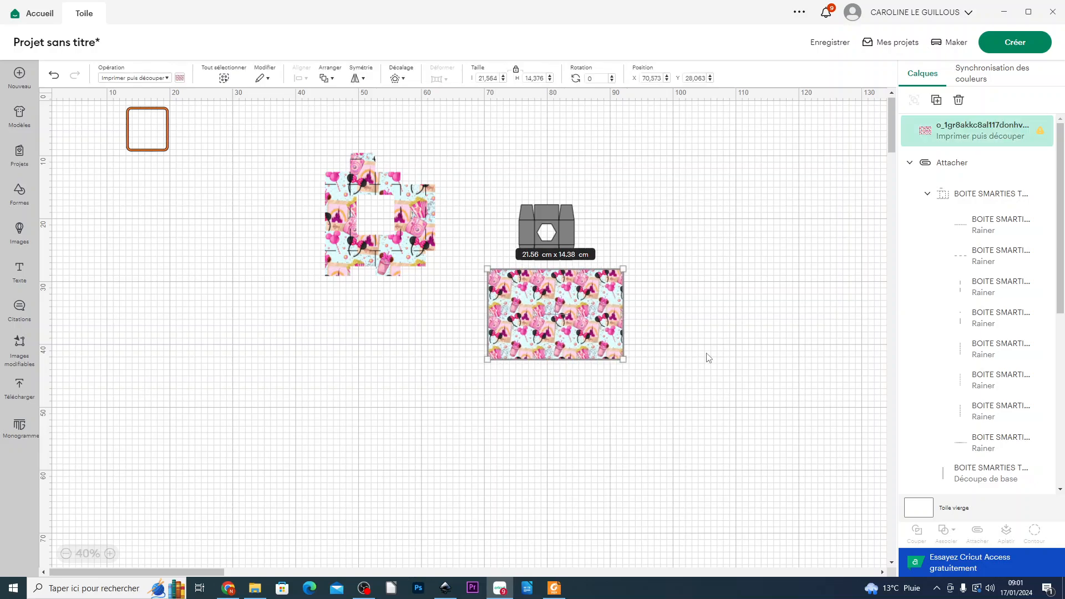
pyautogui.moveTo(547, 228); pyautogui.dragTo(558, 309)
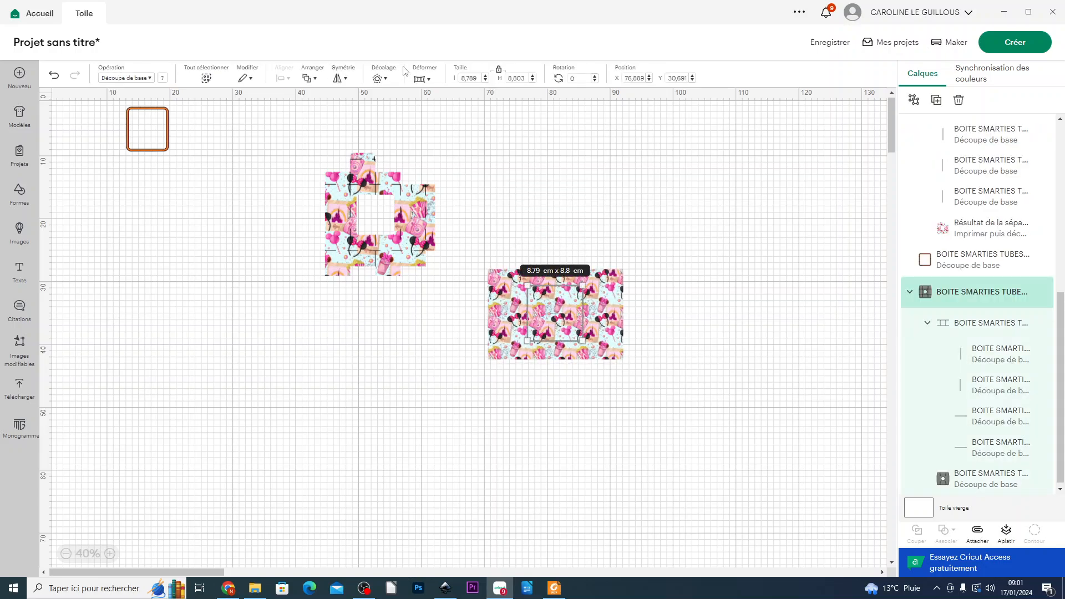
pyautogui.click(309, 78)
pyautogui.click(352, 104)
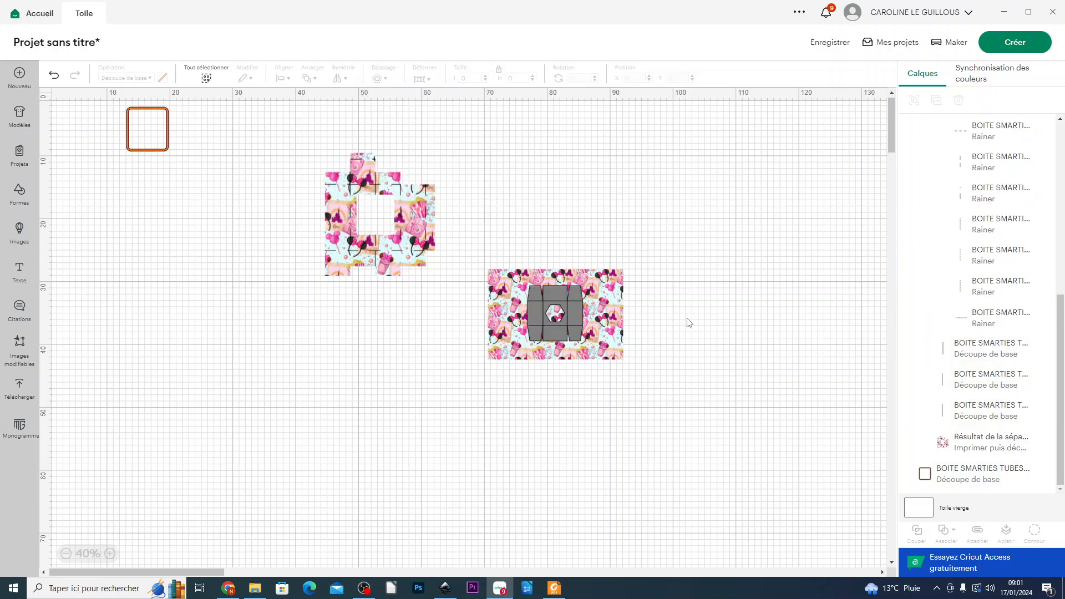
# Ungroup the grey piece and change the operation of its grouped fold lines to Rainer.
pyautogui.click(578, 312)
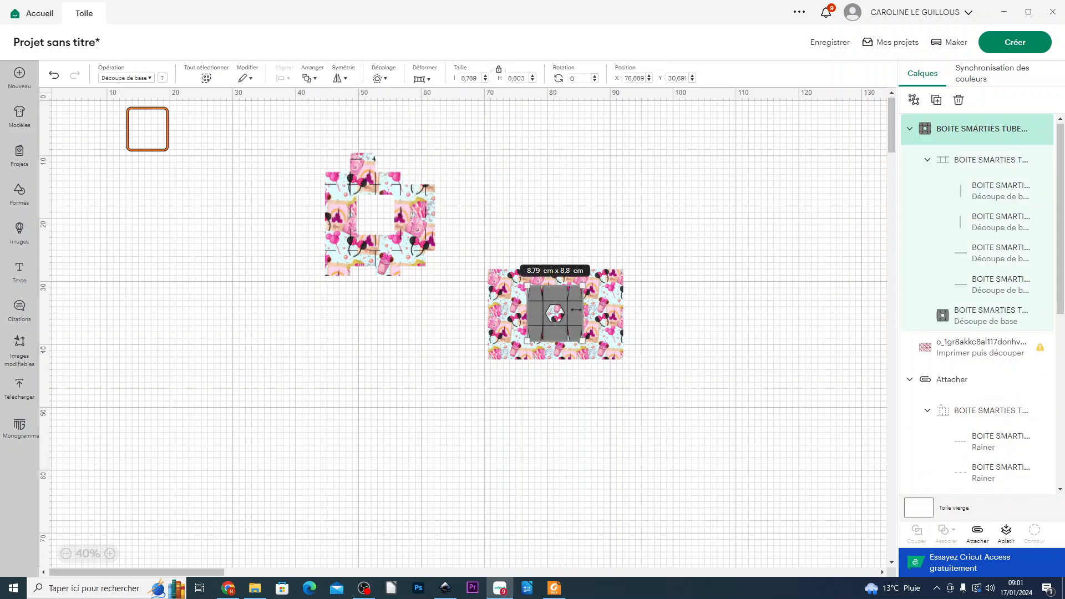
pyautogui.rightClick(963, 129)
pyautogui.click(819, 164)
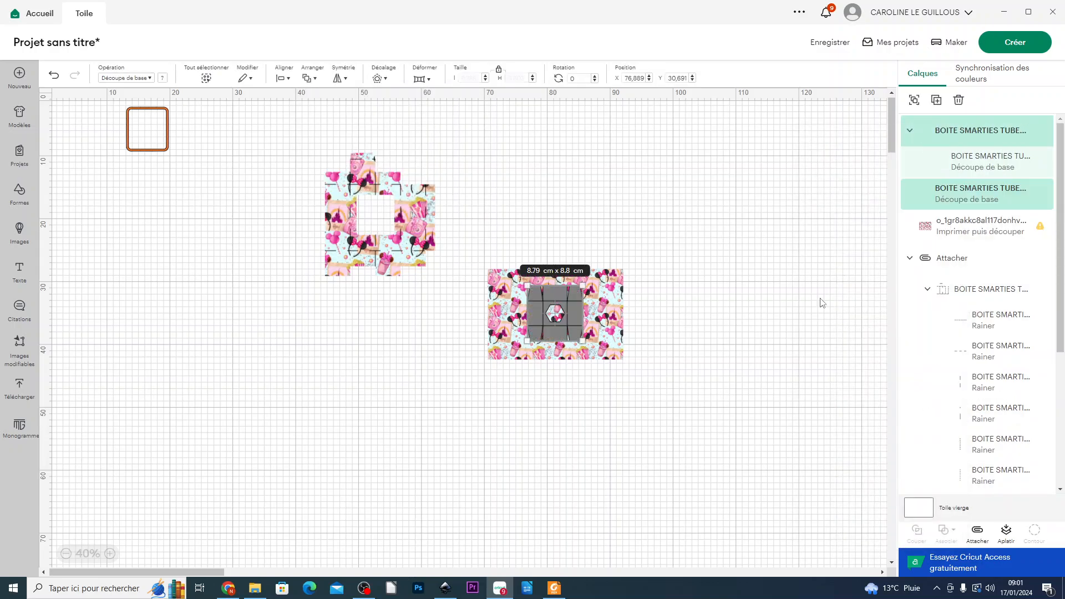
pyautogui.click(937, 130)
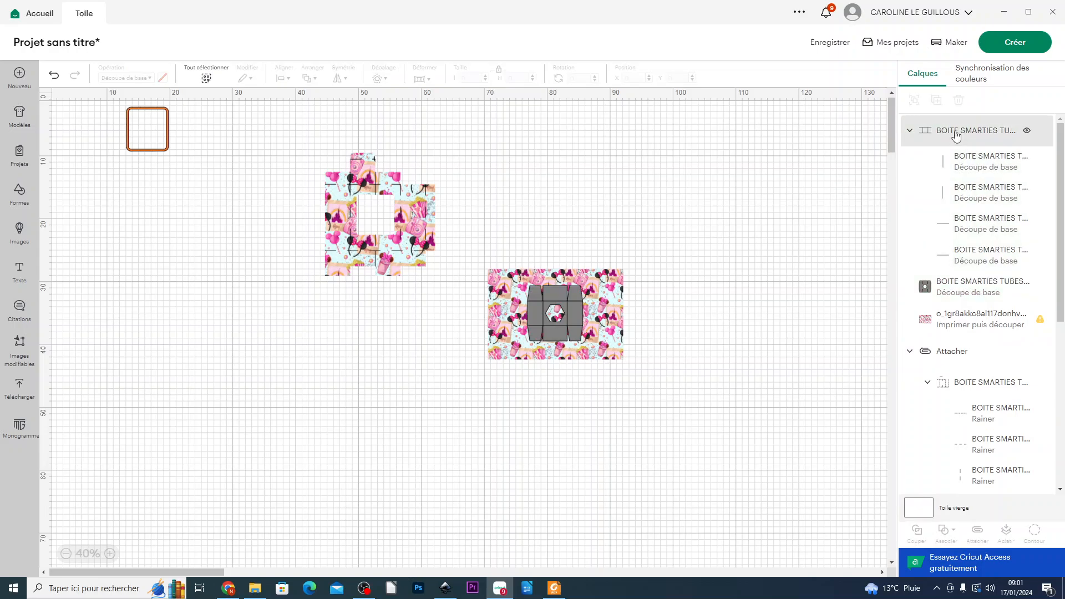
pyautogui.click(139, 78)
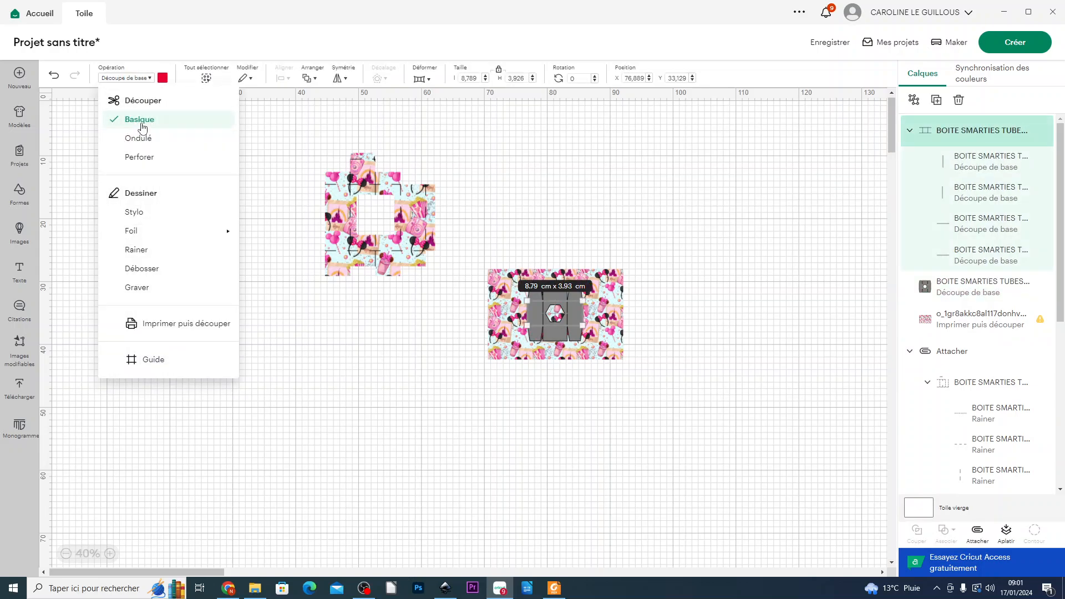
pyautogui.click(165, 248)
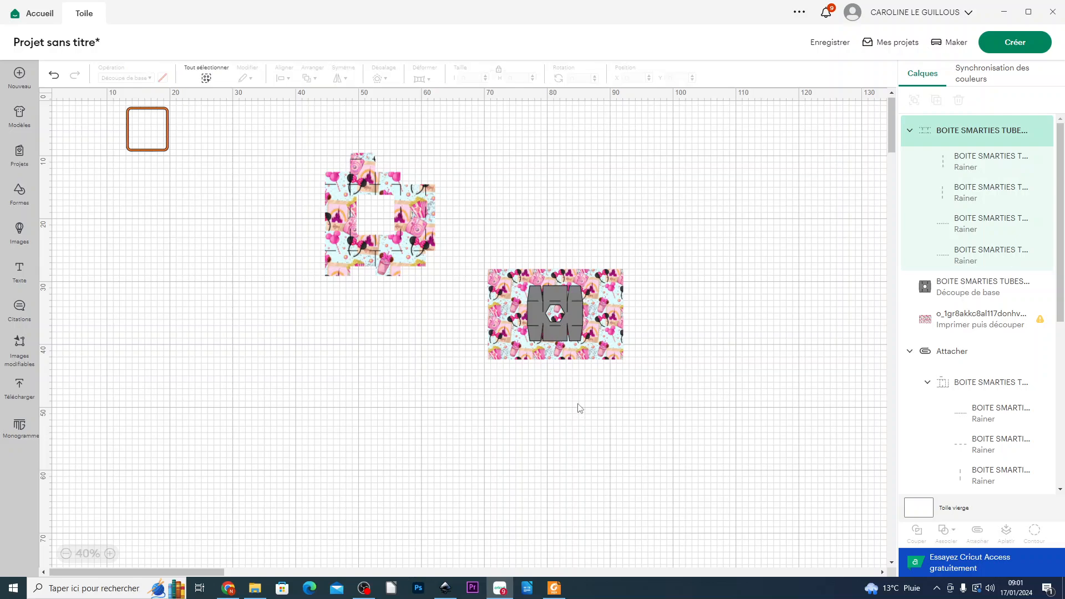
# Slice the Minnie pattern with the solid grey shape and delete the grey shape and the leftover pattern surround.
pyautogui.click(954, 285)
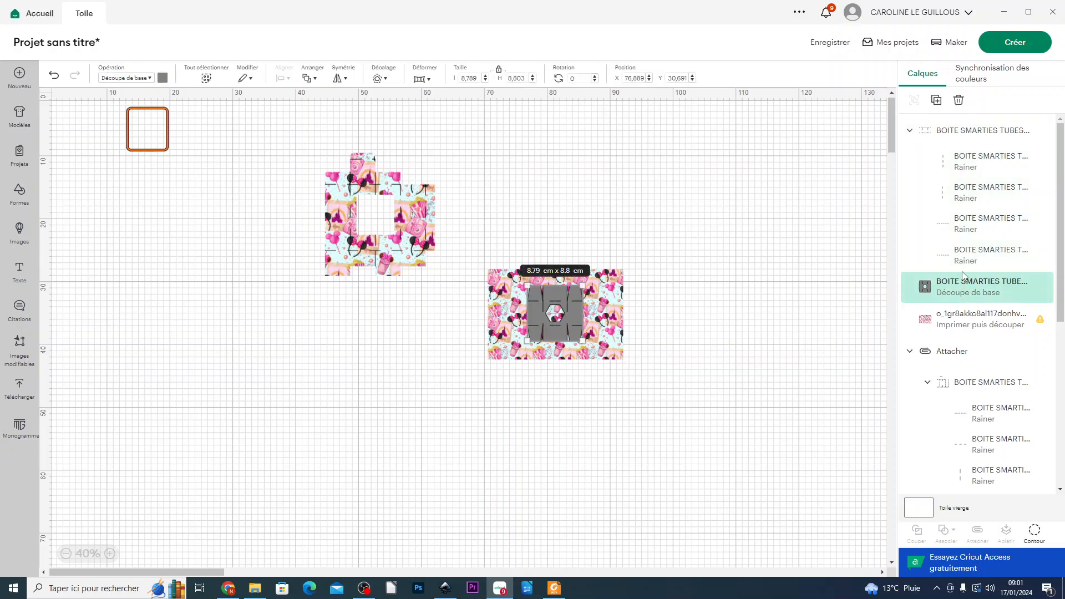
pyautogui.keyDown('shift'); pyautogui.click(978, 325); pyautogui.keyUp('shift')
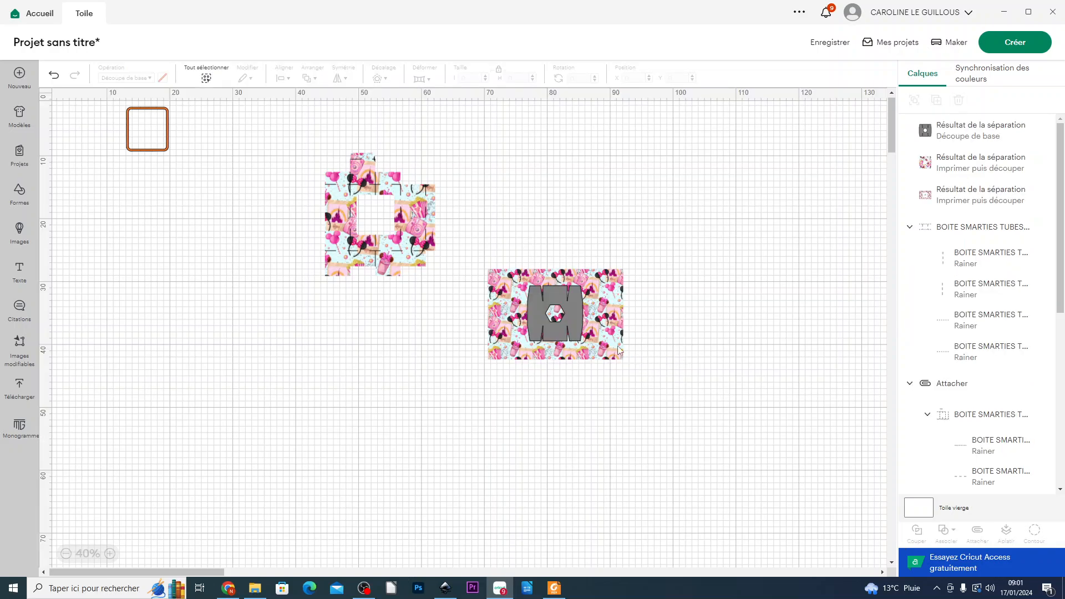
pyautogui.moveTo(616, 349); pyautogui.dragTo(287, 411)
pyautogui.moveTo(574, 326); pyautogui.dragTo(266, 404)
pyautogui.moveTo(165, 320); pyautogui.dragTo(375, 447)
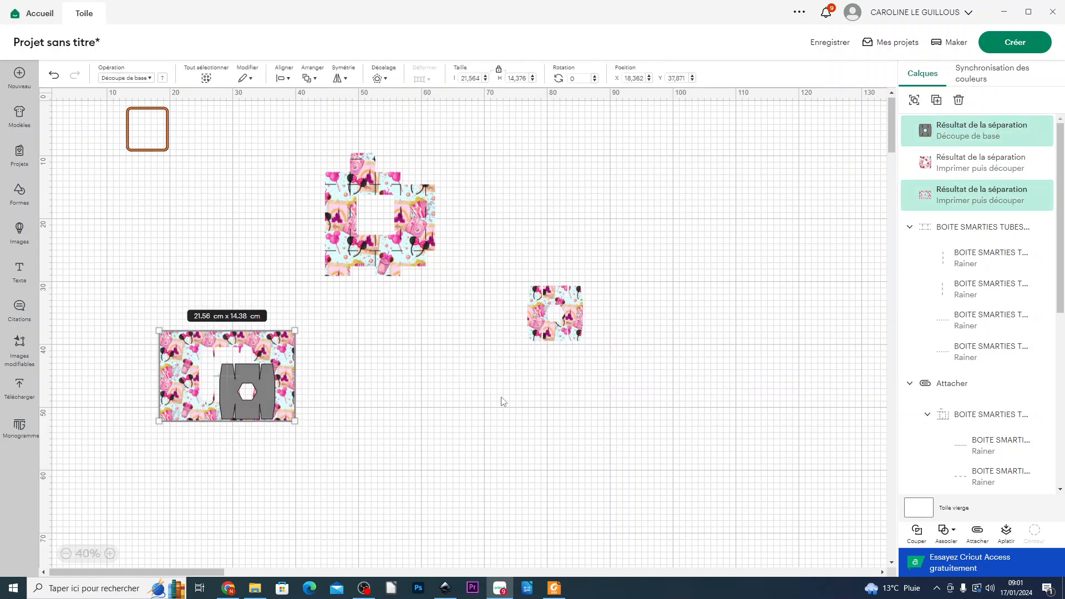
pyautogui.press('Delete')
# Send the small patterned piece behind its fold lines and attach the two together.
pyautogui.click(566, 305)
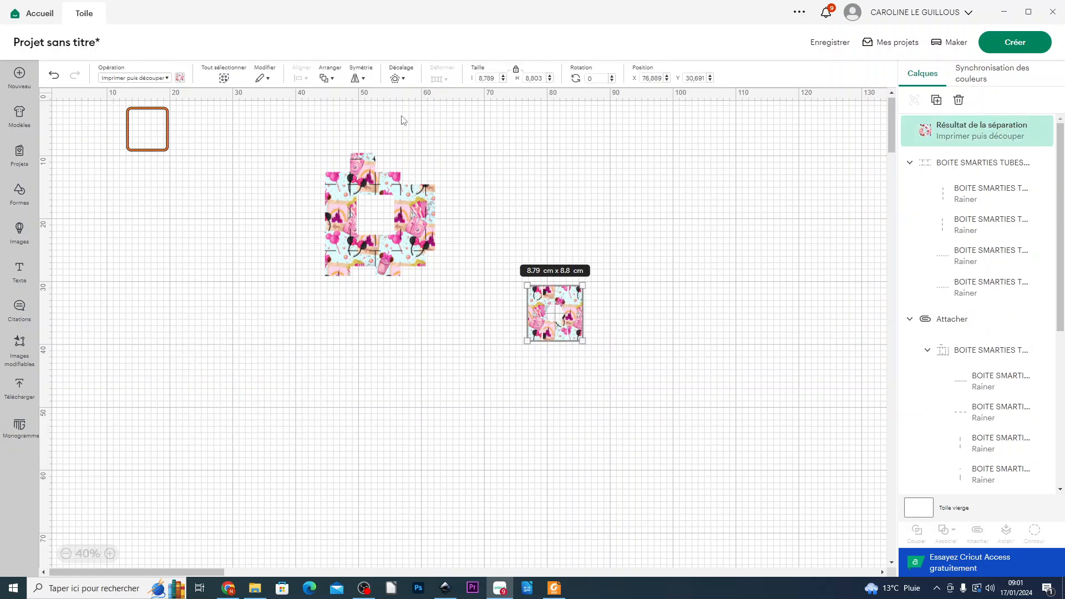
pyautogui.click(324, 81)
pyautogui.click(364, 157)
pyautogui.click(660, 395)
pyautogui.moveTo(682, 420); pyautogui.dragTo(490, 255)
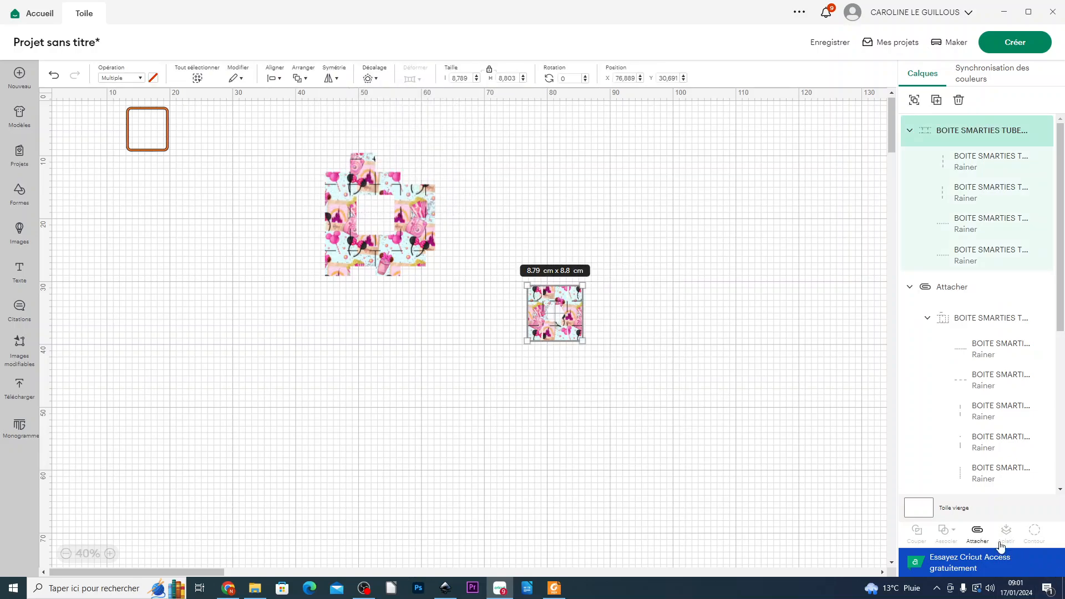
pyautogui.click(976, 532)
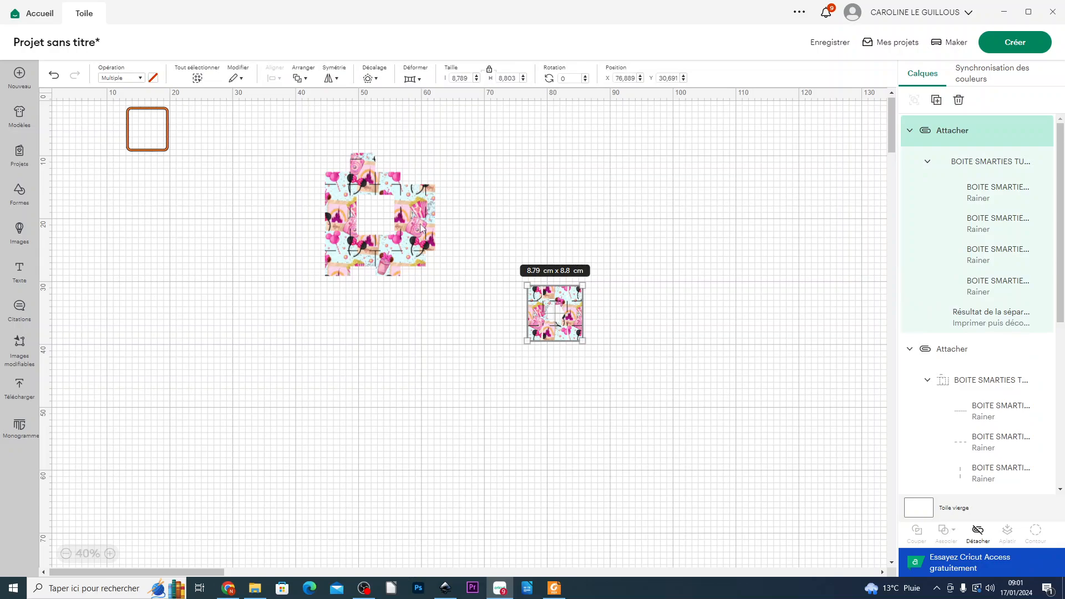
# Move the orange frame below the patterned box and open the project's mat preparation.
pyautogui.moveTo(155, 149); pyautogui.dragTo(423, 372)
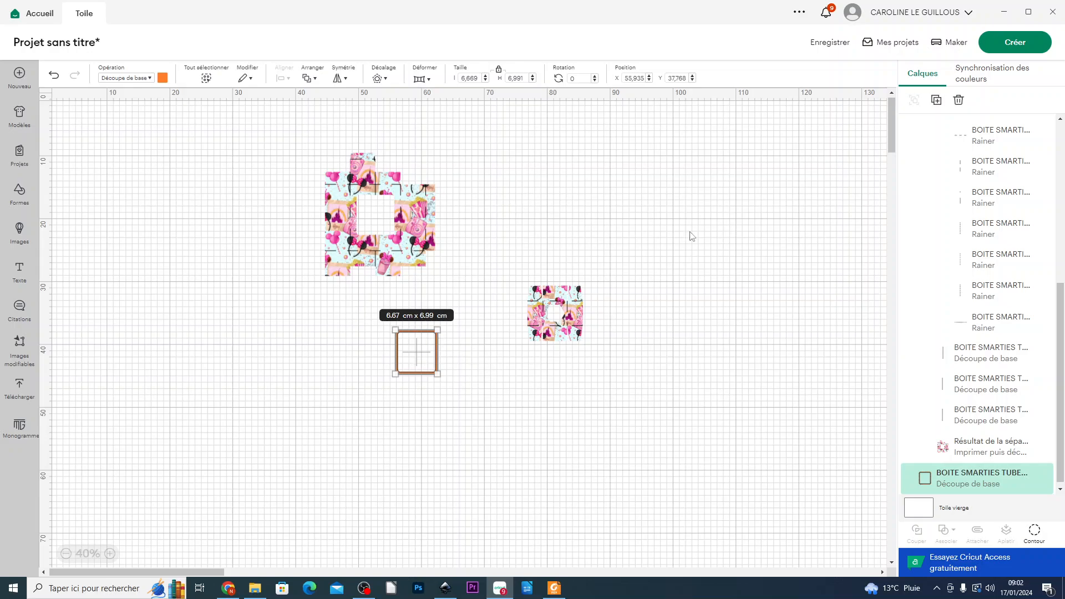
pyautogui.click(646, 241)
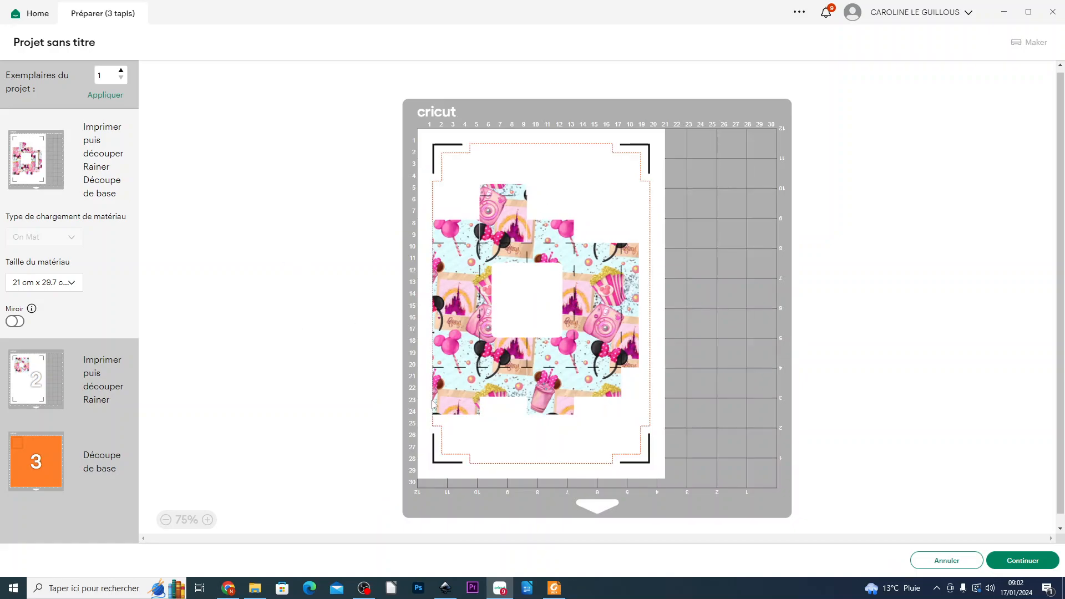
# Check the two print-then-cut mats and shift the patterned box slightly inward within the first mat's print area.
pyautogui.click(36, 391)
pyautogui.click(42, 167)
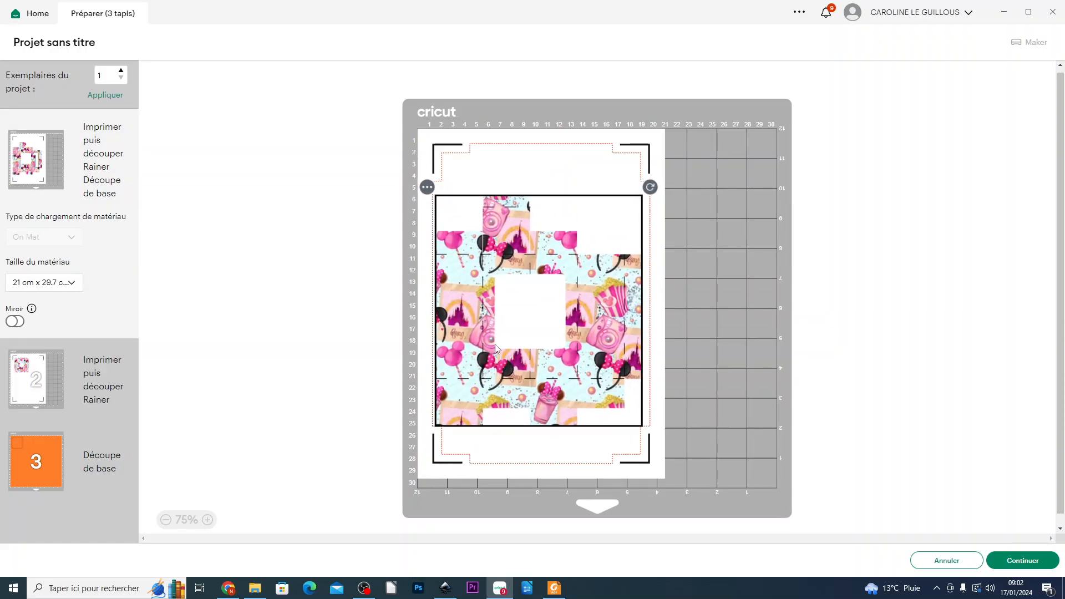
pyautogui.click(40, 401)
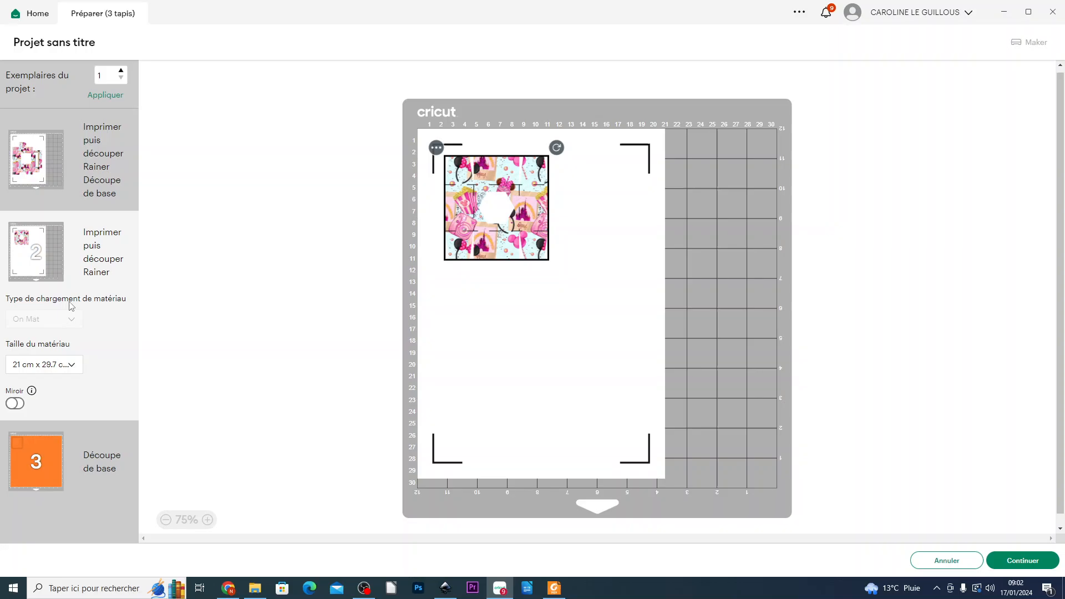
# Try moving the small patterned piece from the second mat onto the first print-then-cut mat beside the large box.
pyautogui.click(436, 147)
pyautogui.click(461, 177)
pyautogui.click(383, 147)
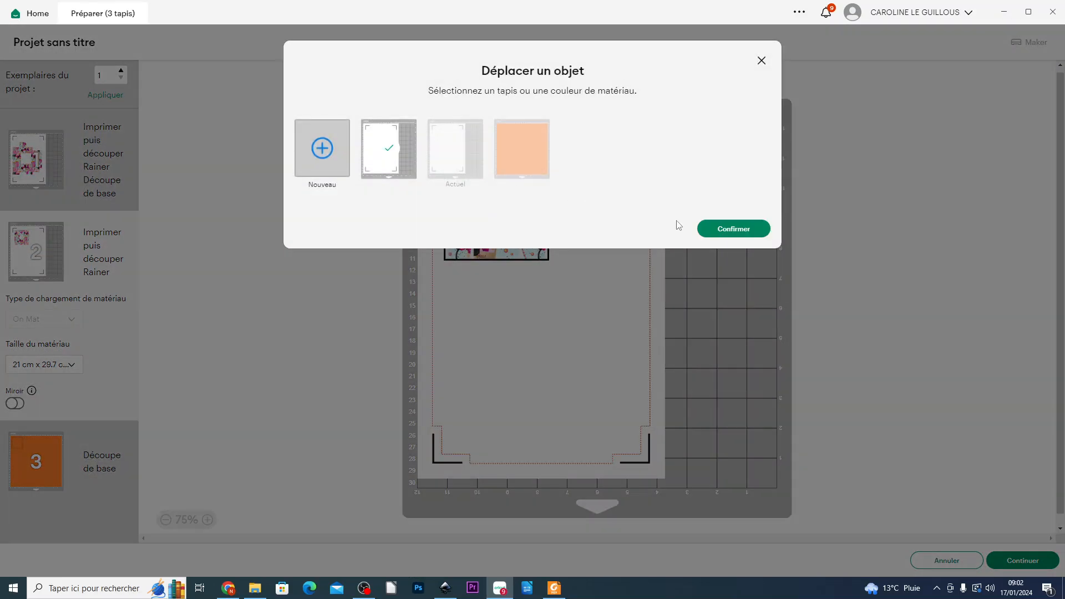
pyautogui.click(718, 230)
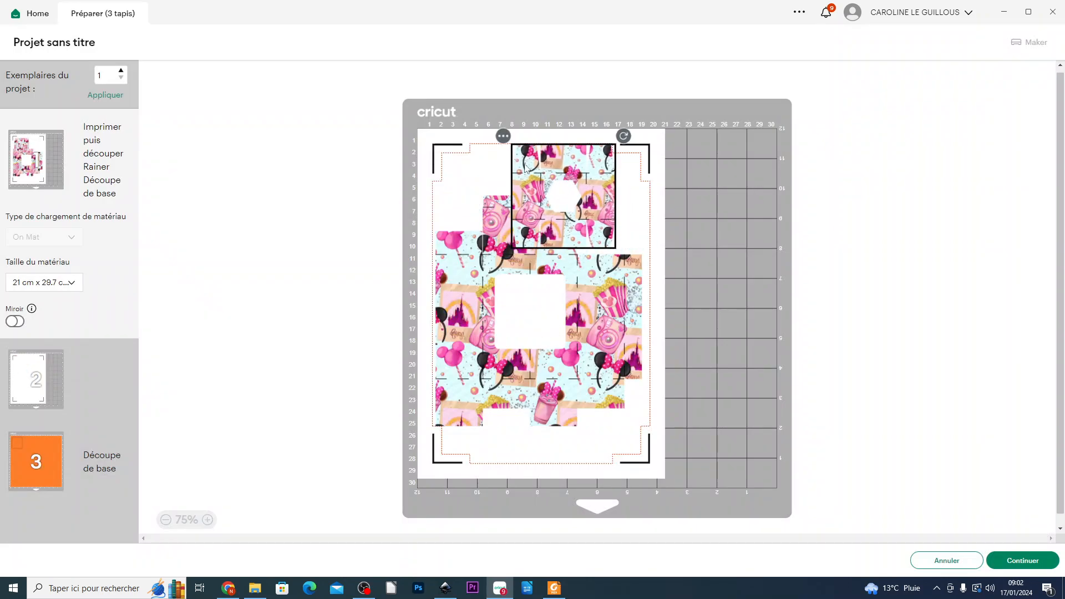
# Move the small patterned piece back to the second print-then-cut mat and check the first mat's layout.
pyautogui.click(503, 136)
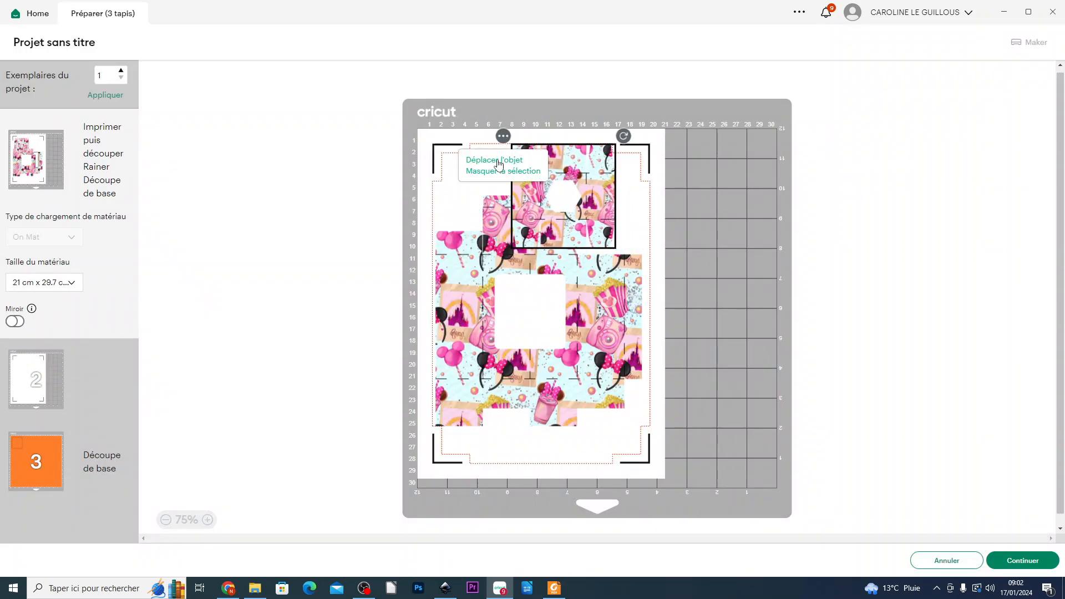
pyautogui.click(497, 161)
pyautogui.click(451, 147)
pyautogui.click(735, 228)
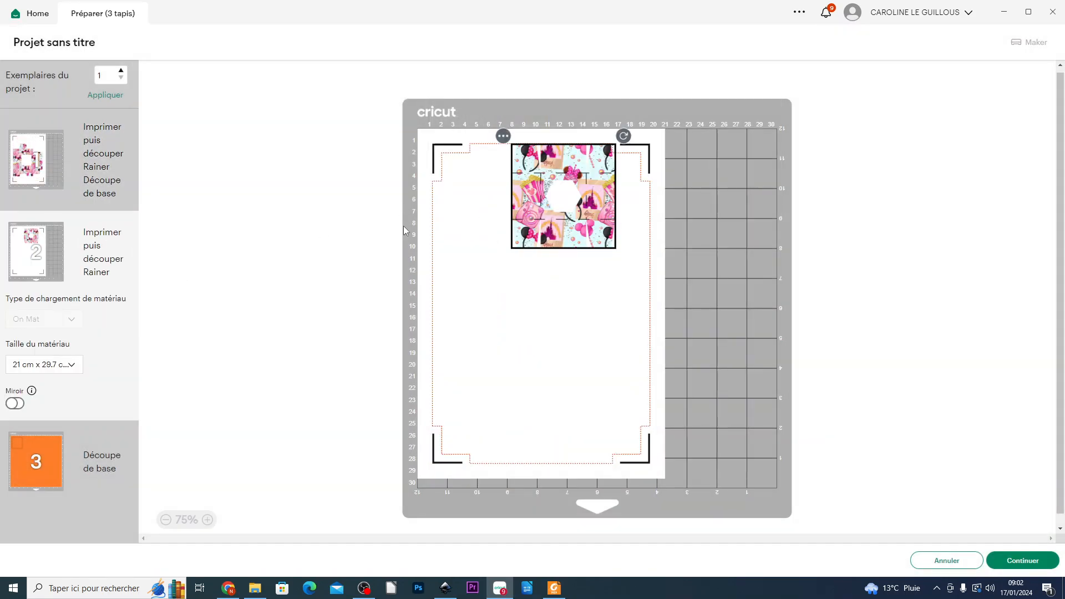
pyautogui.click(37, 161)
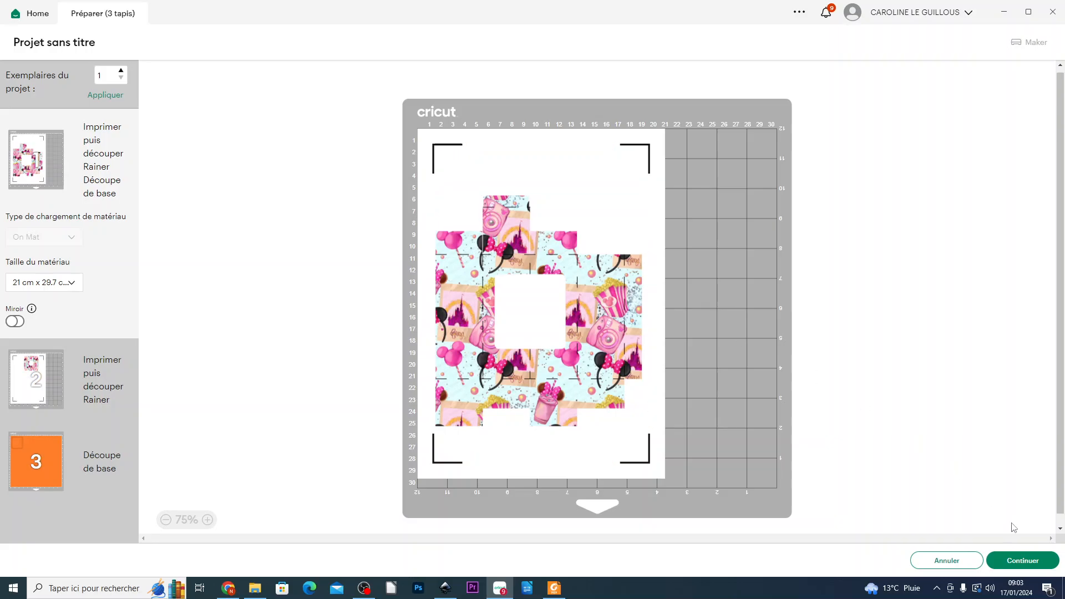
pyautogui.click(364, 588)
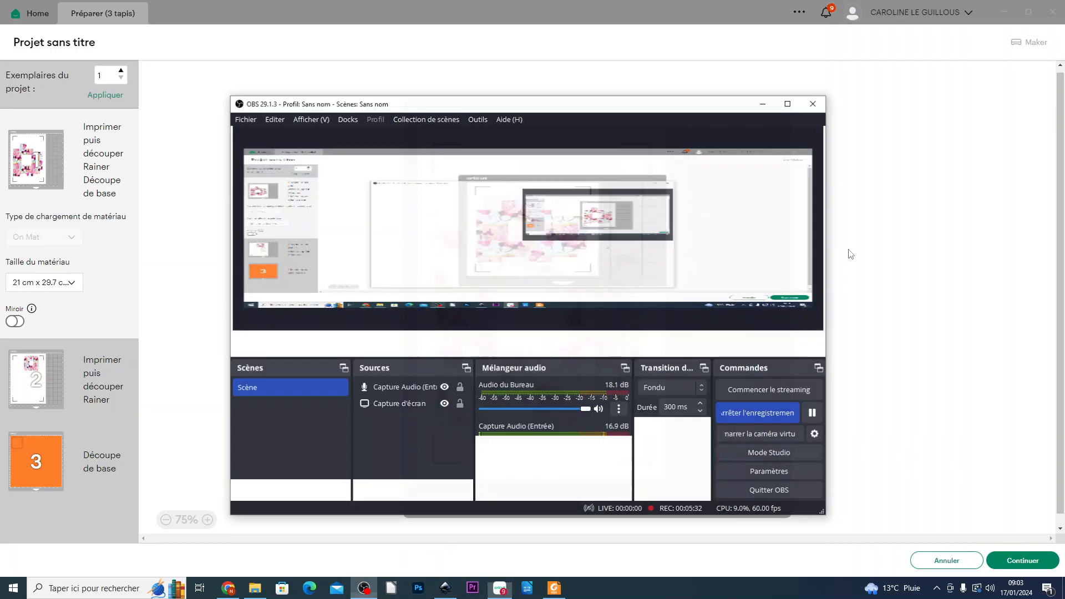